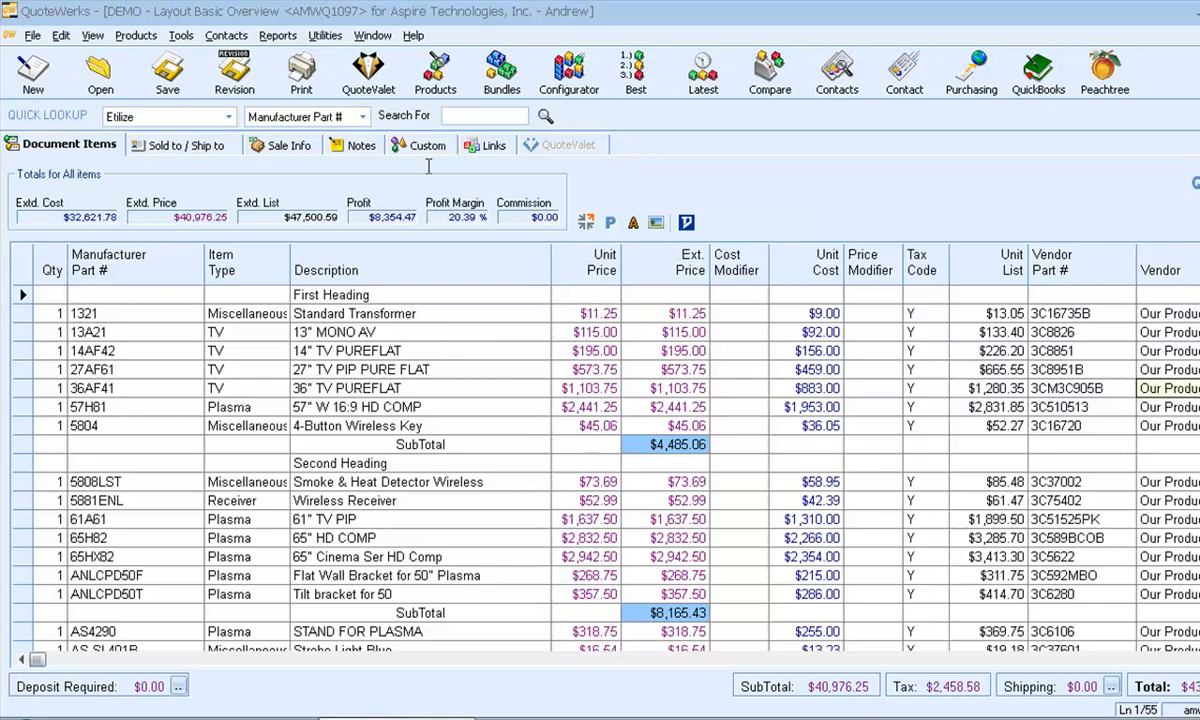
Step: Open the DEMO - Bare layout for editing and preview its printed output
{"action": "left_click", "coordinate": [298, 78]}
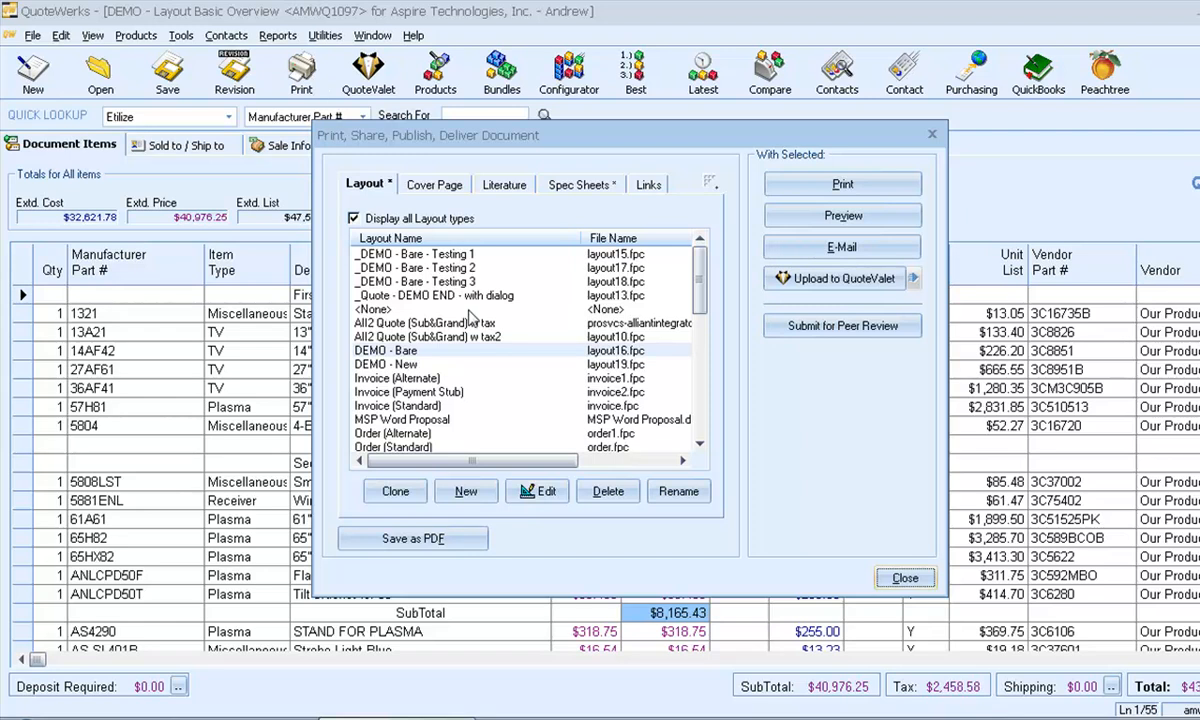
{"action": "left_click", "coordinate": [531, 492]}
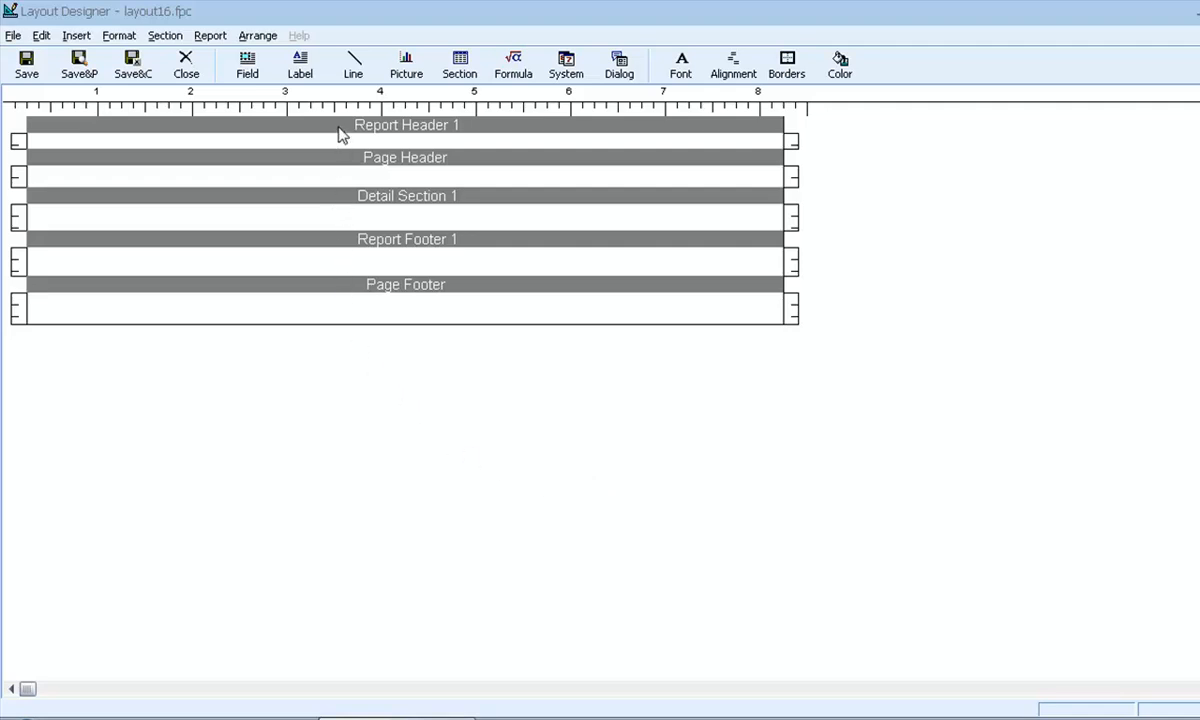
{"action": "left_click", "coordinate": [80, 66]}
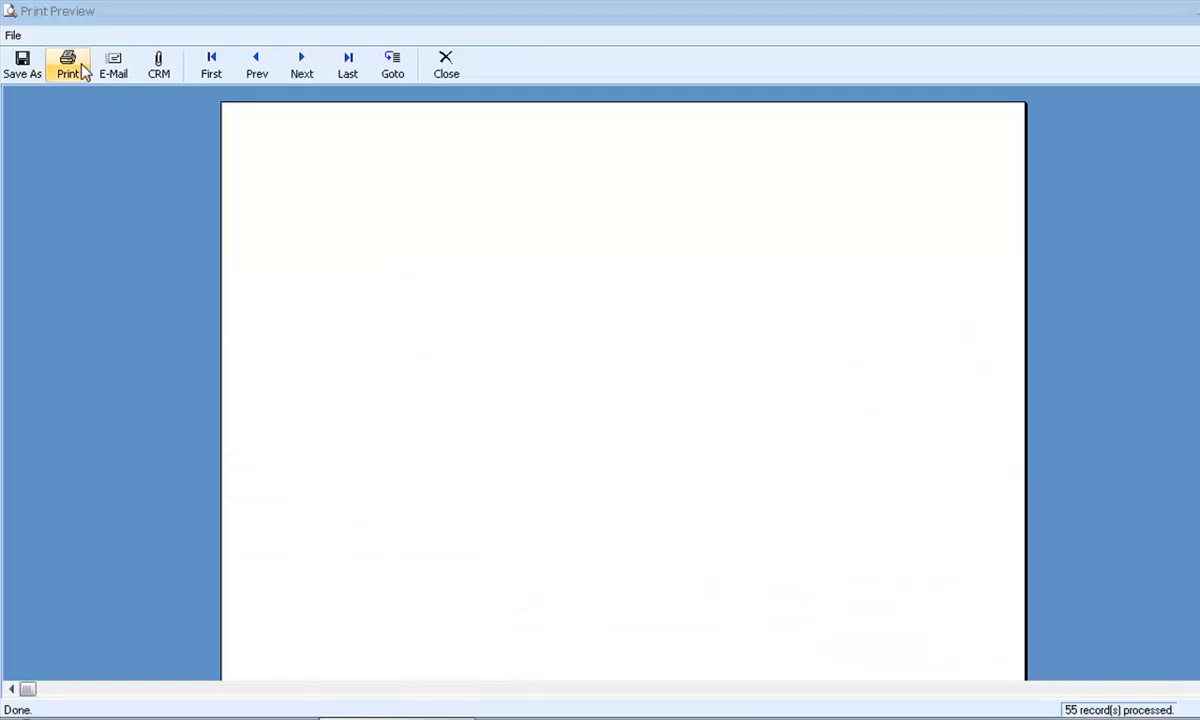
{"action": "left_click", "coordinate": [448, 72]}
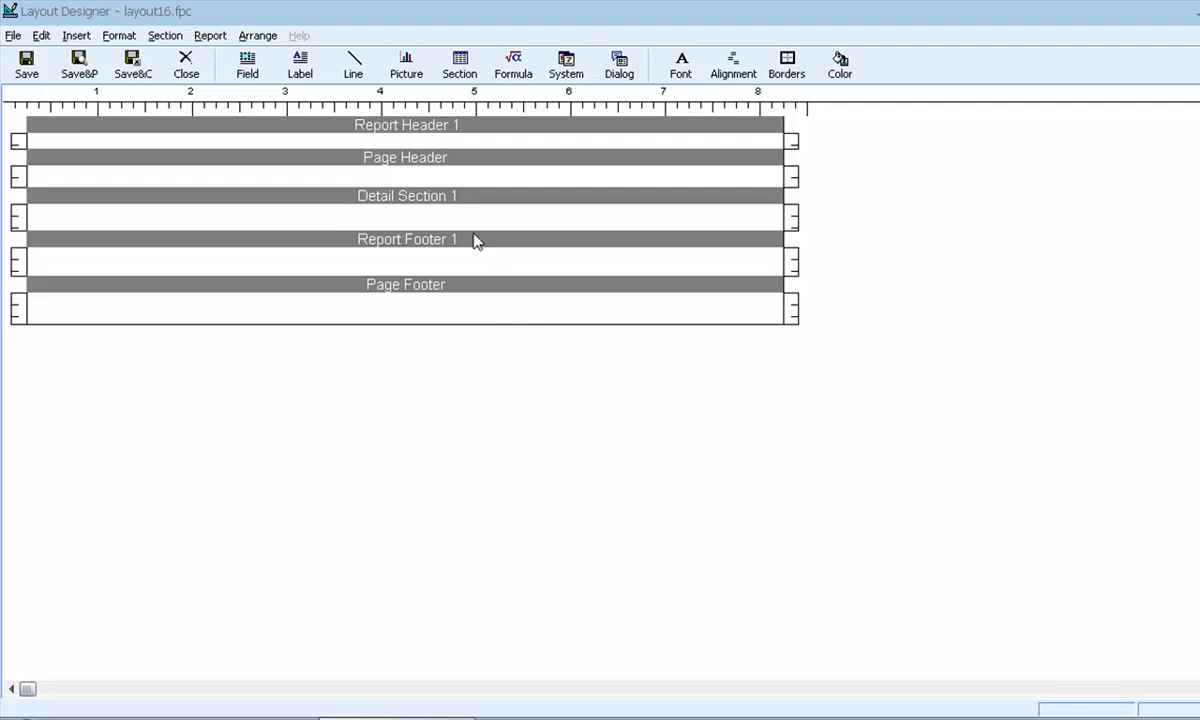
Step: View the filter criteria of the Report Header 1 section without changing them
{"action": "right_click", "coordinate": [476, 138]}
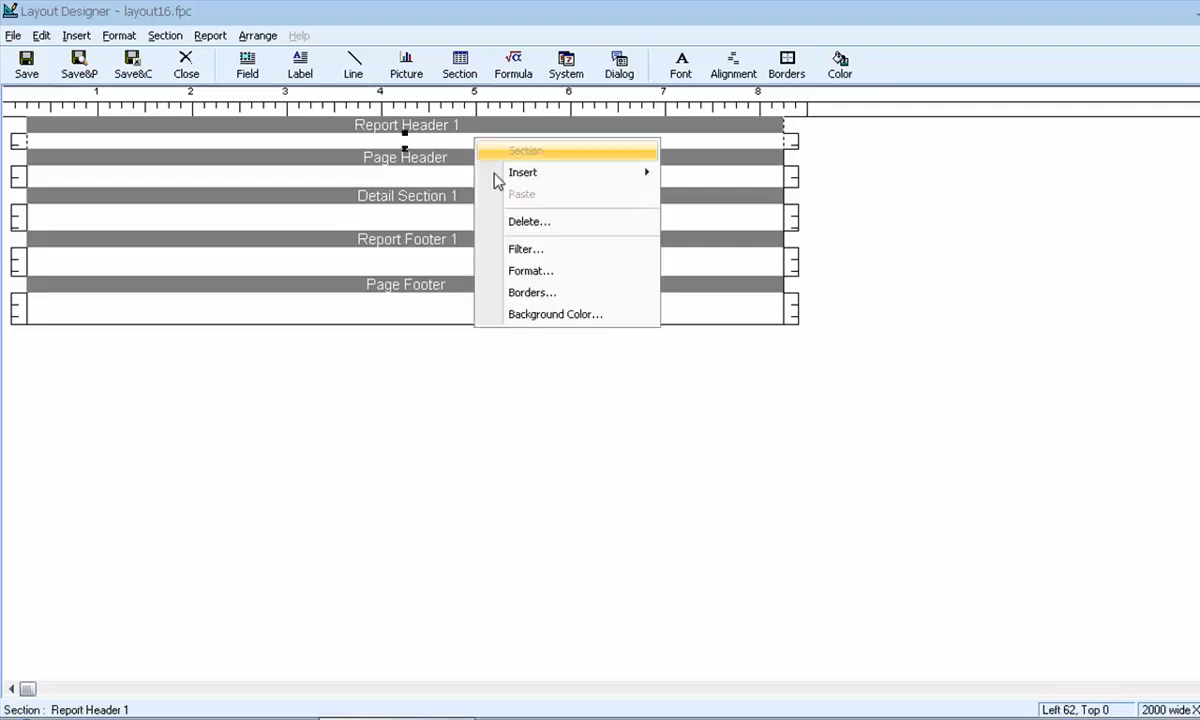
{"action": "left_click", "coordinate": [532, 252]}
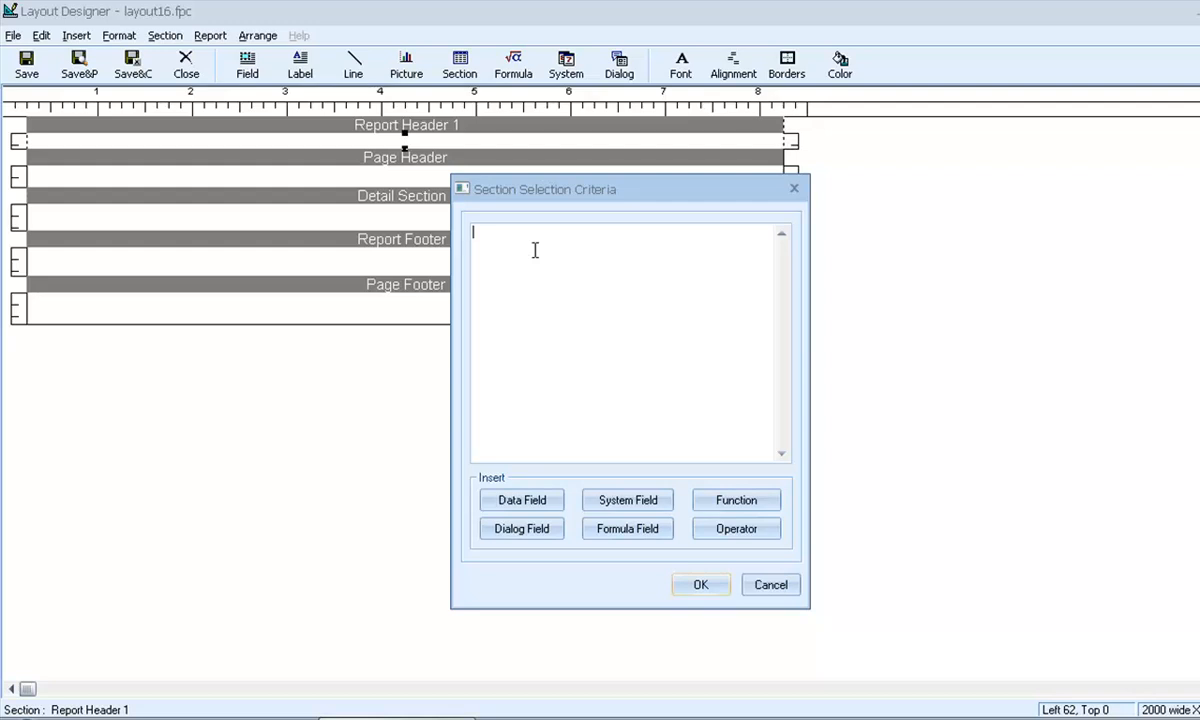
{"action": "left_click", "coordinate": [794, 189]}
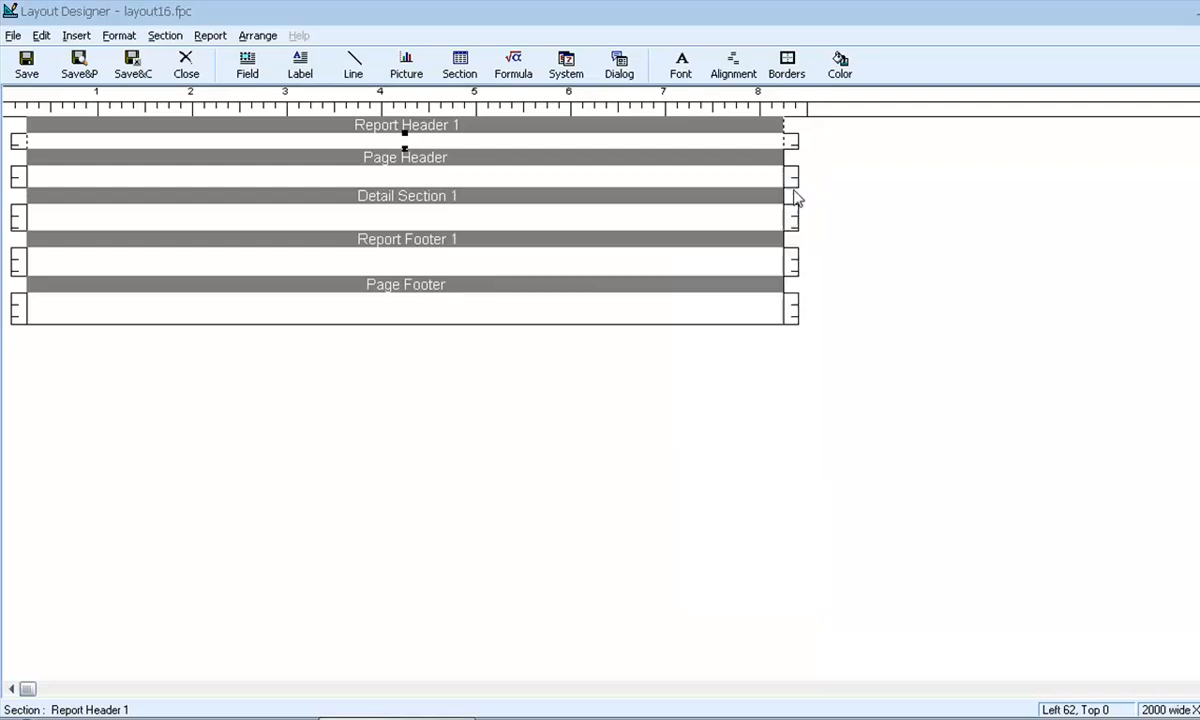
Step: Switch to editing the DEMO - New layout and check the filter criteria of its Report Header 1 section
{"action": "left_click", "coordinate": [186, 62]}
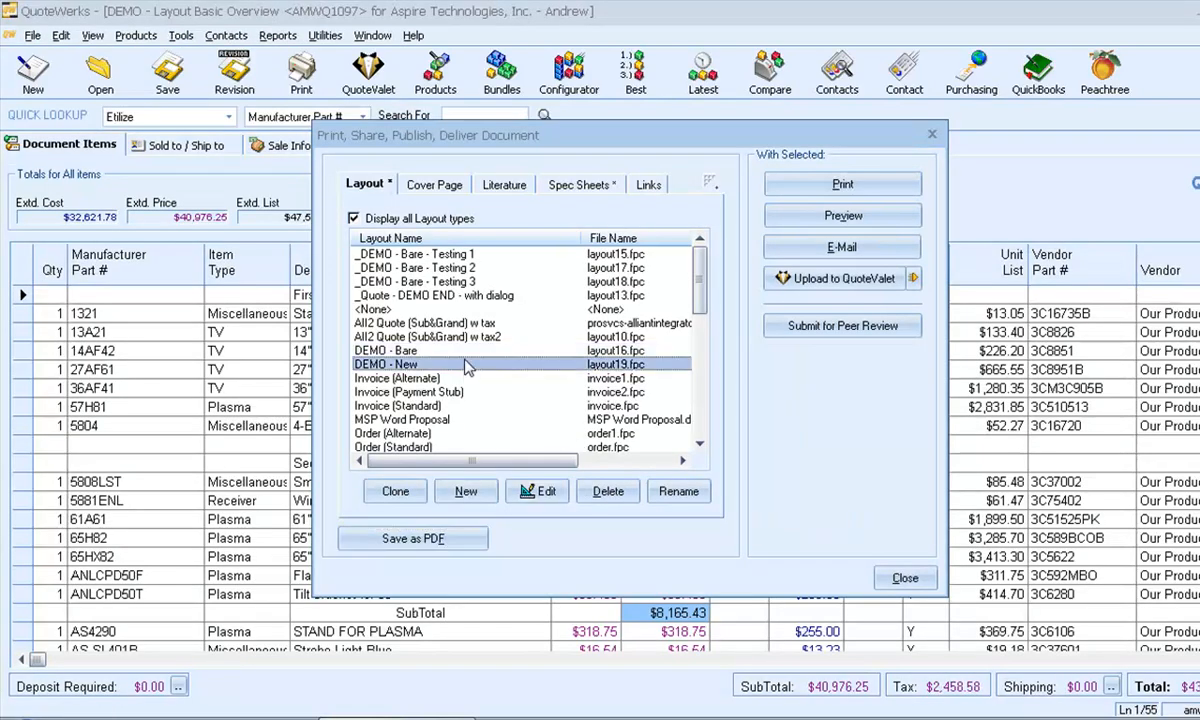
{"action": "left_click", "coordinate": [539, 497]}
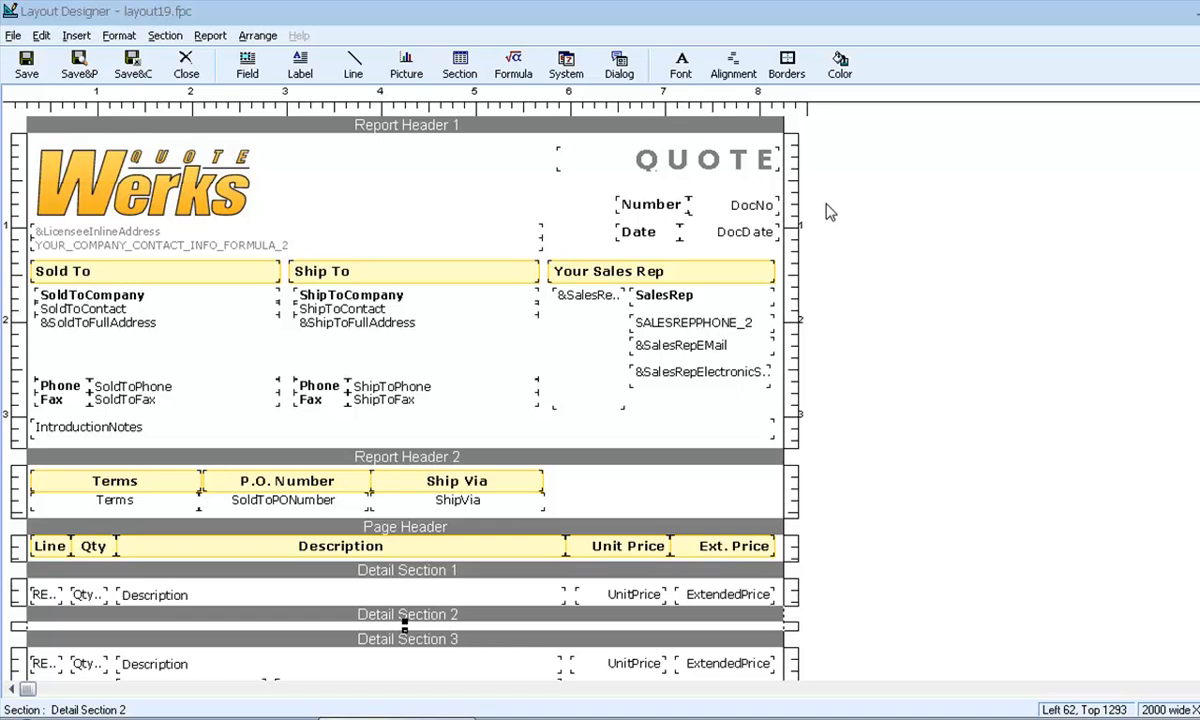
{"action": "left_click", "coordinate": [406, 127]}
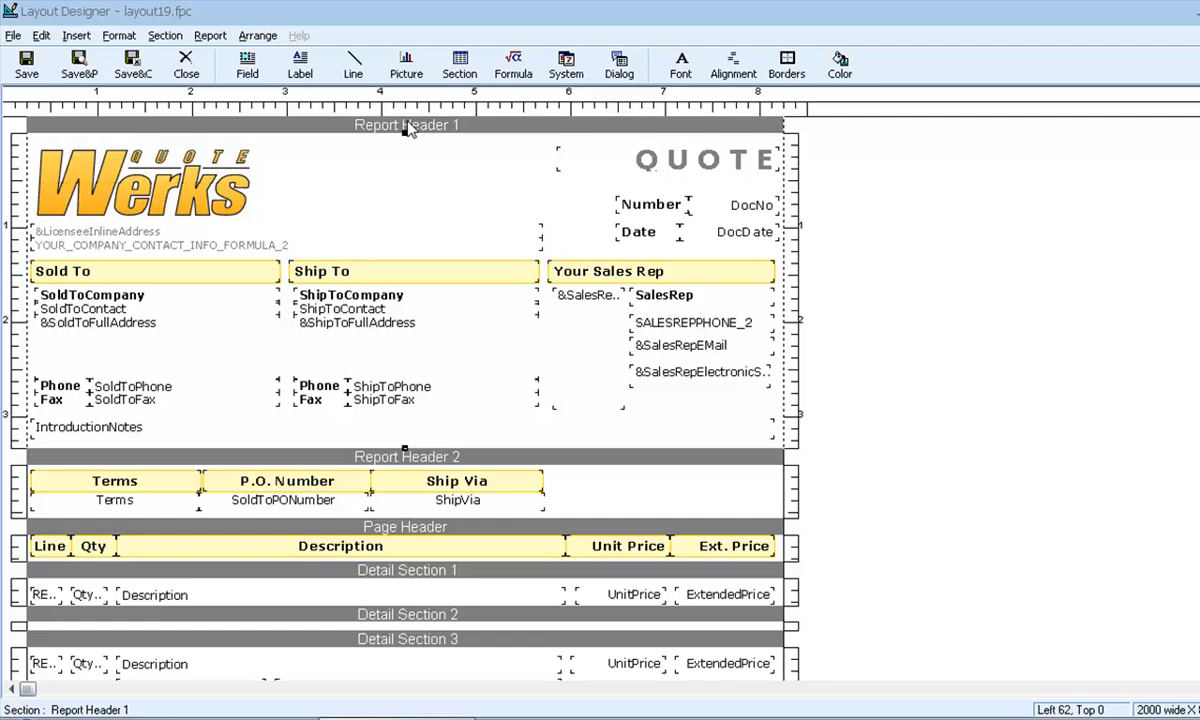
{"action": "right_click", "coordinate": [406, 127]}
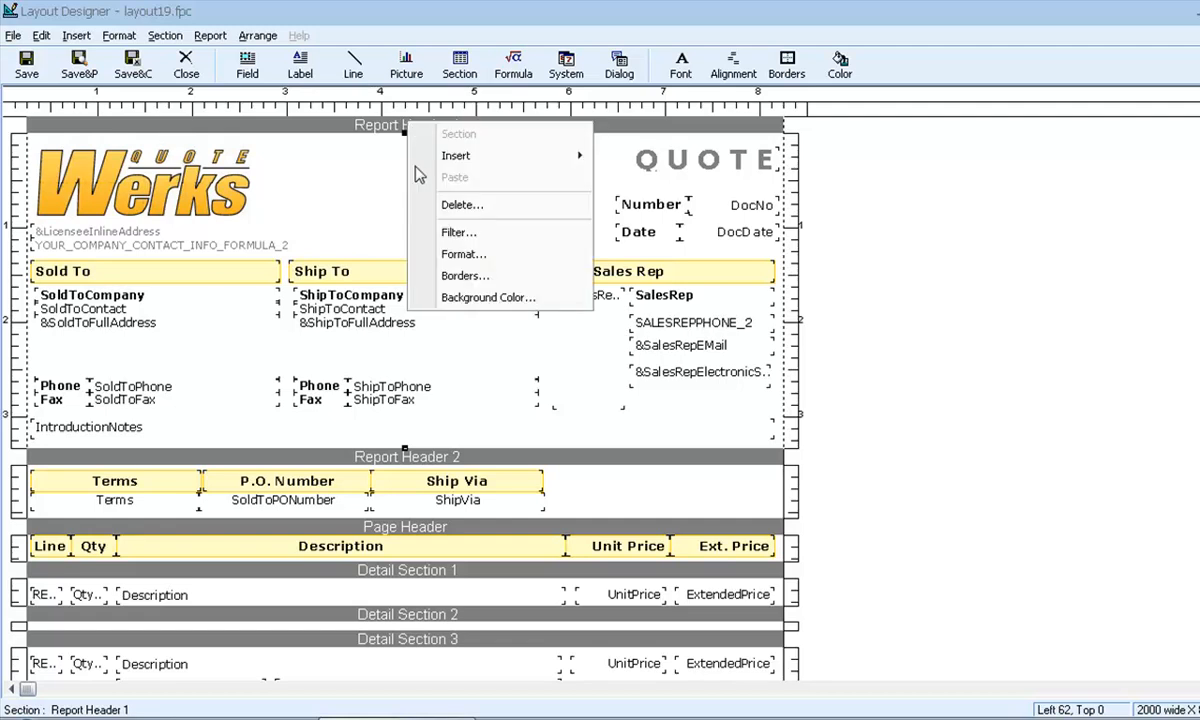
{"action": "left_click", "coordinate": [458, 233]}
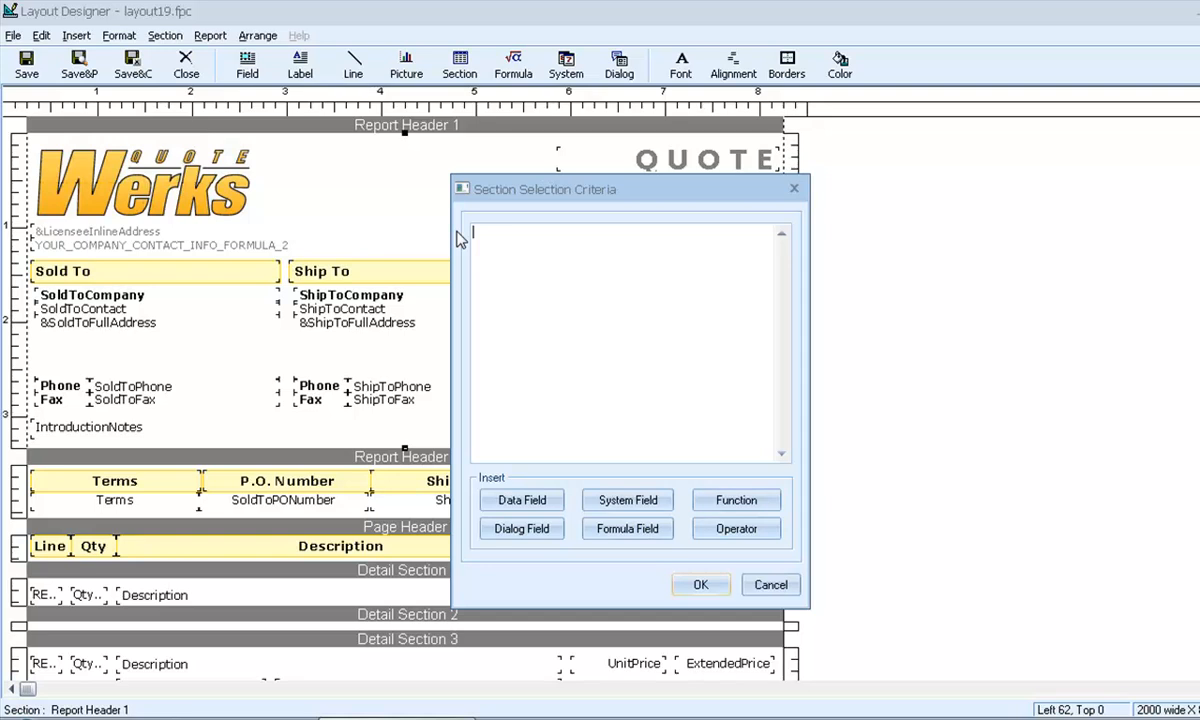
{"action": "left_click", "coordinate": [793, 190]}
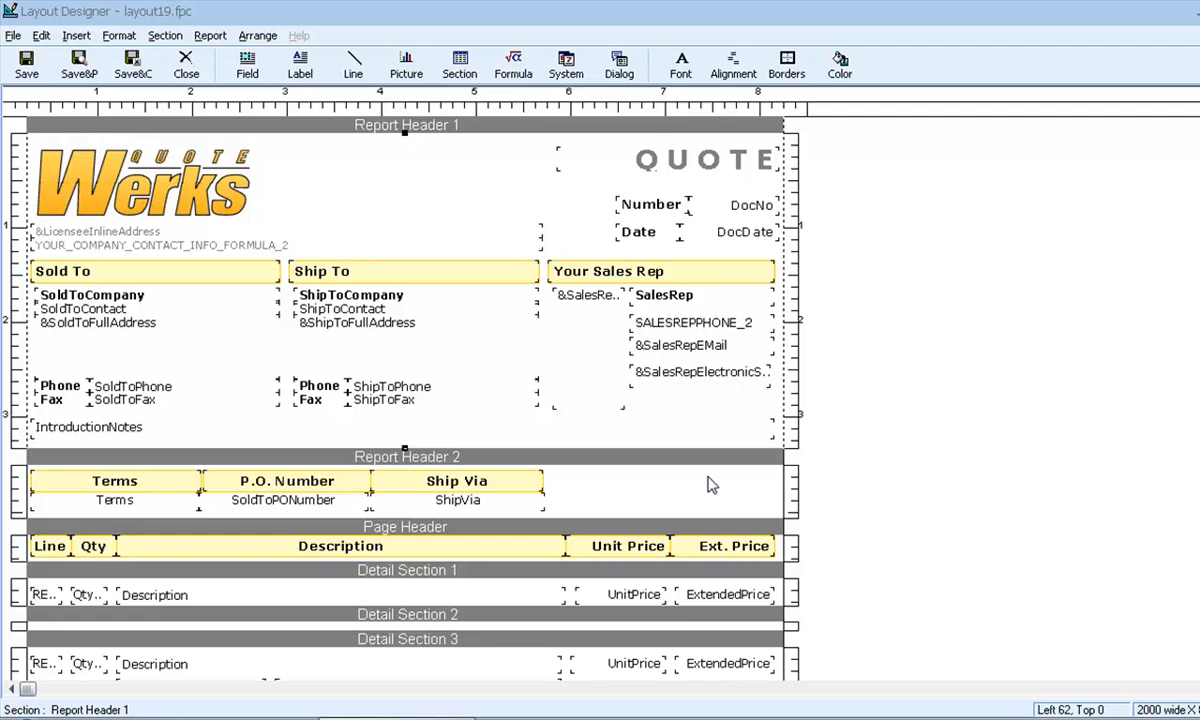
Step: Examine the layout's sections in order from Report Header 1 through the detail sections and report footers to the Page Footer
{"action": "scroll", "coordinate": [711, 485], "scroll_direction": "down", "scroll_amount": 1}
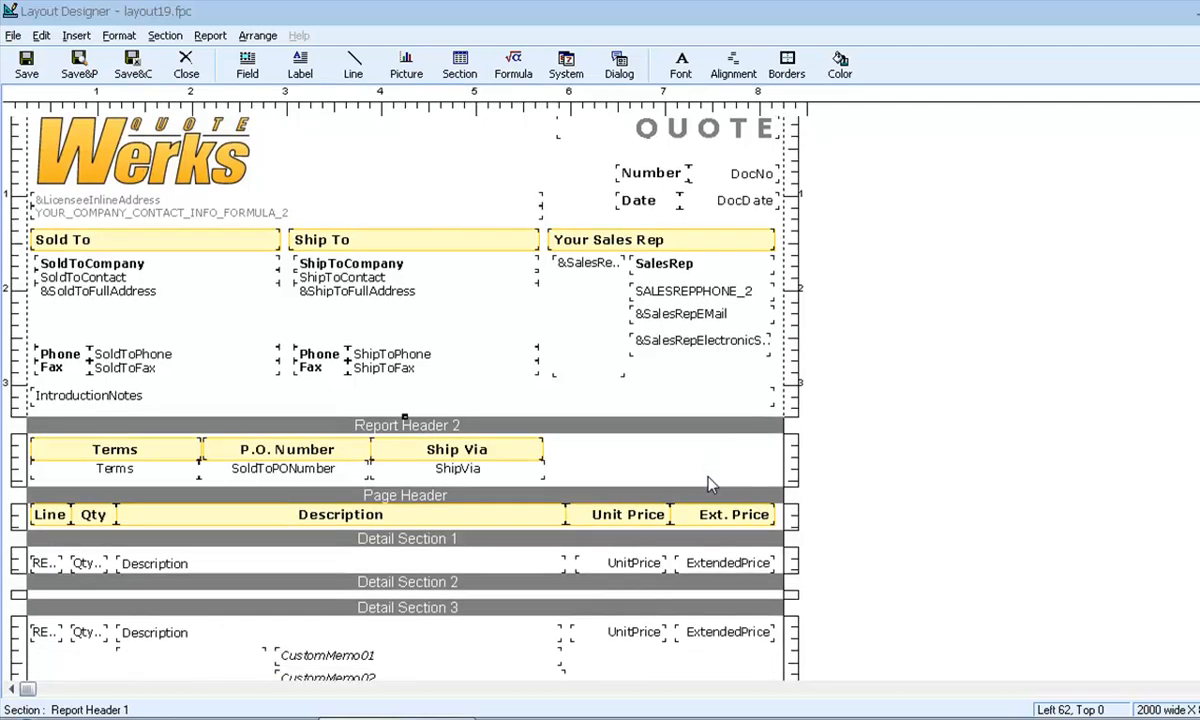
{"action": "scroll", "coordinate": [711, 485], "scroll_direction": "down", "scroll_amount": 1}
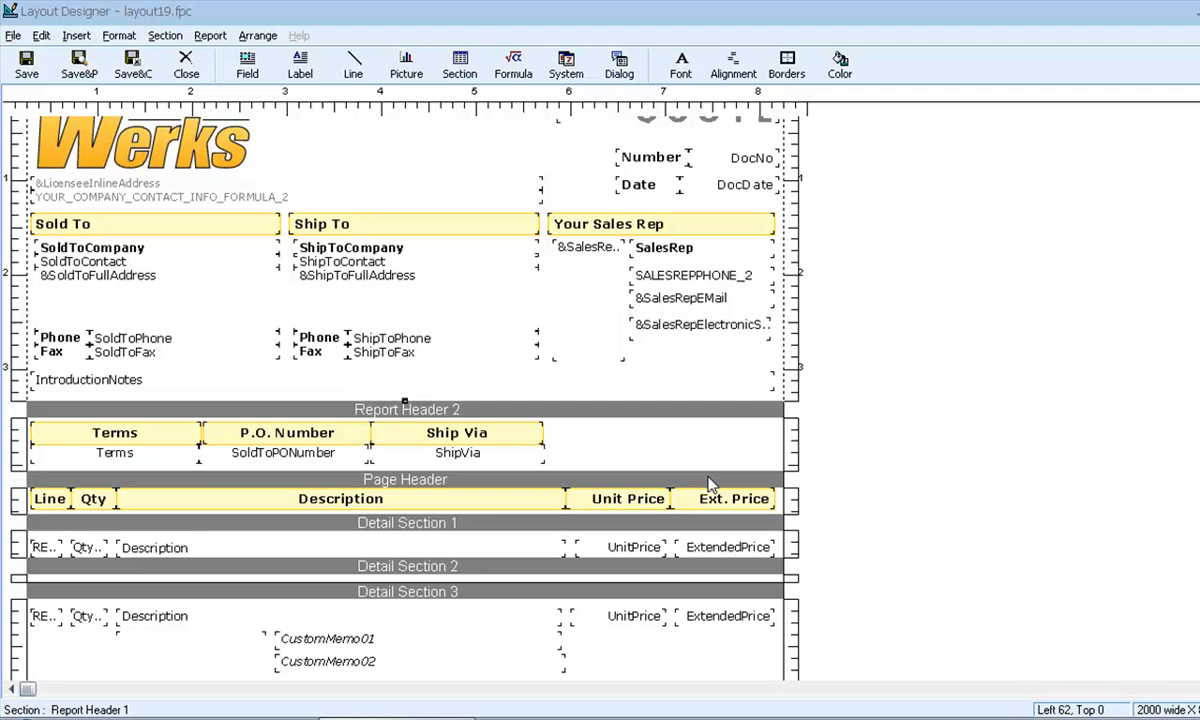
{"action": "scroll", "coordinate": [711, 485], "scroll_direction": "down", "scroll_amount": 1}
{"action": "left_click", "coordinate": [630, 450]}
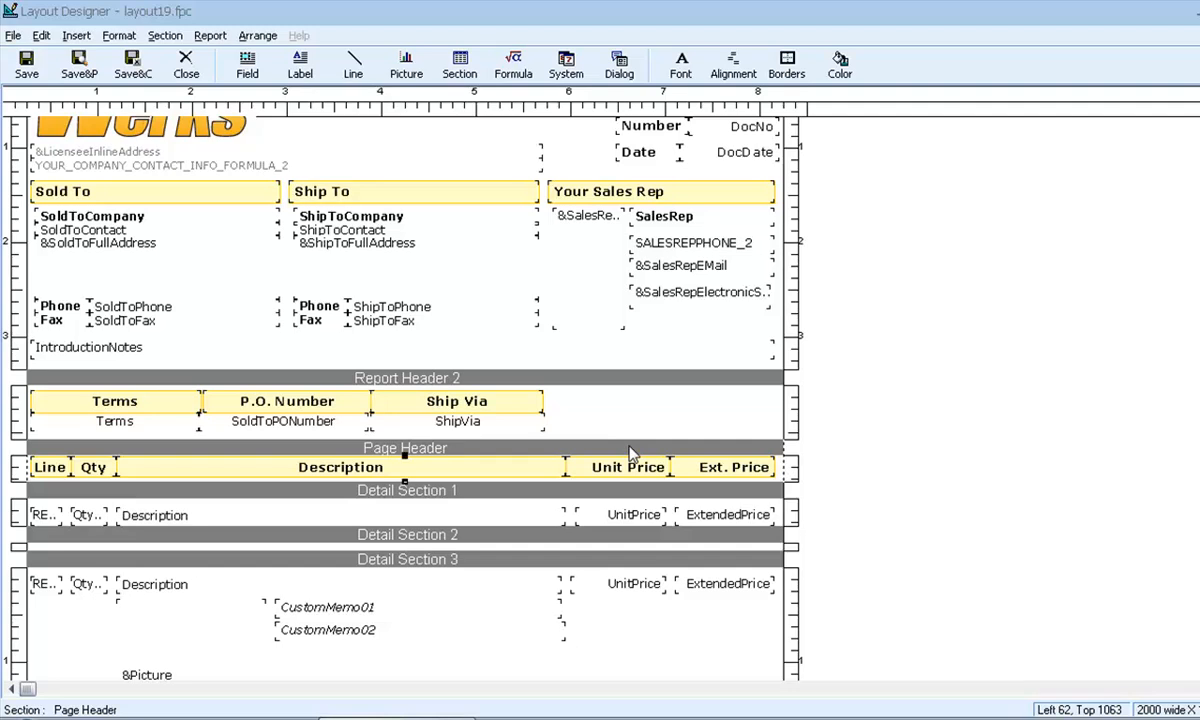
{"action": "scroll", "coordinate": [630, 452], "scroll_direction": "down", "scroll_amount": 4}
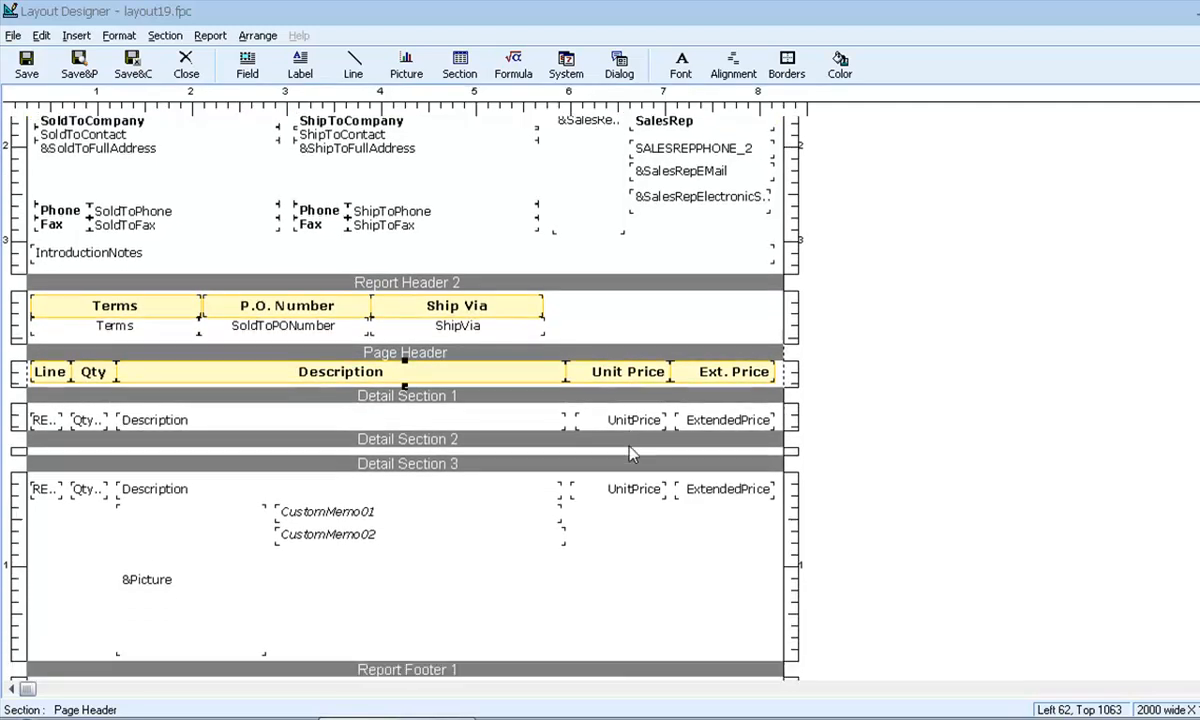
{"action": "scroll", "coordinate": [630, 452], "scroll_direction": "down", "scroll_amount": 5}
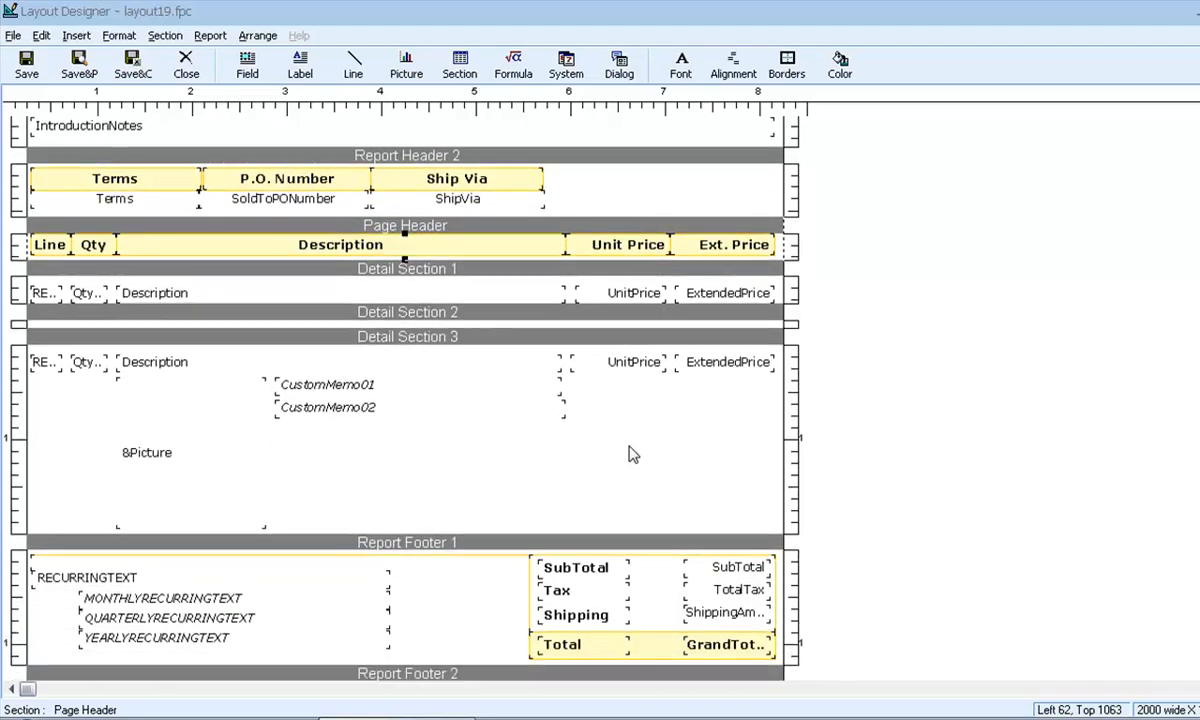
{"action": "scroll", "coordinate": [637, 434], "scroll_direction": "down", "scroll_amount": 1}
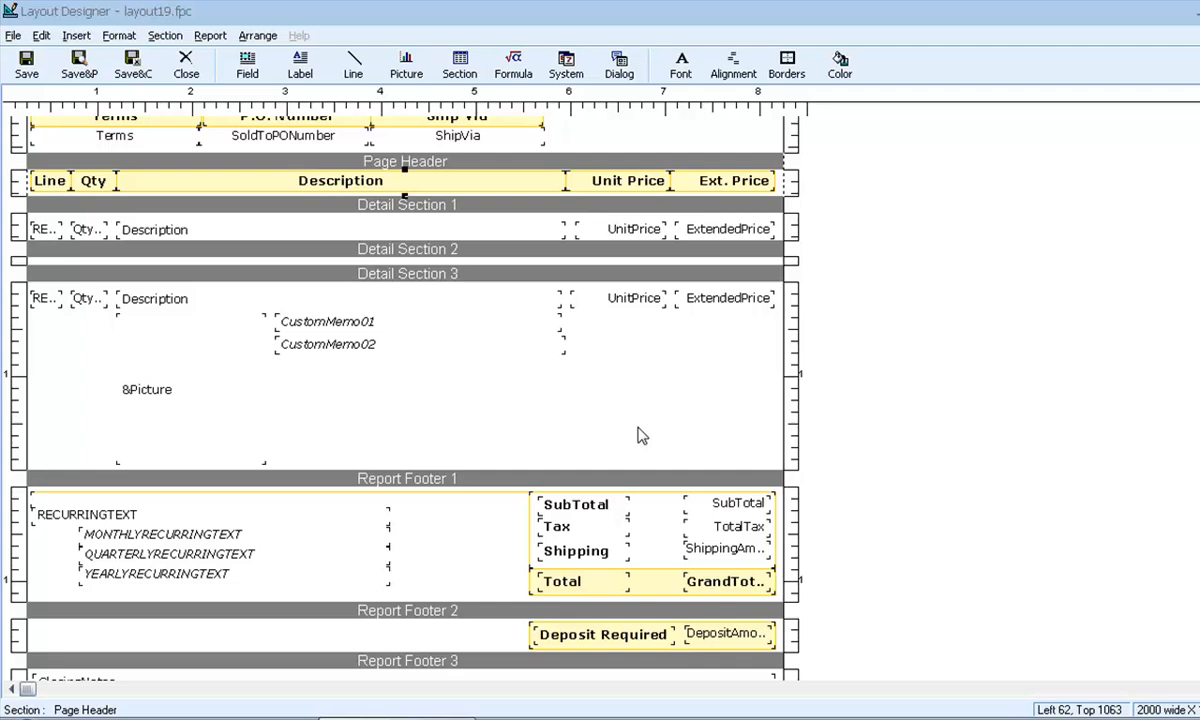
{"action": "scroll", "coordinate": [641, 436], "scroll_direction": "down", "scroll_amount": 5}
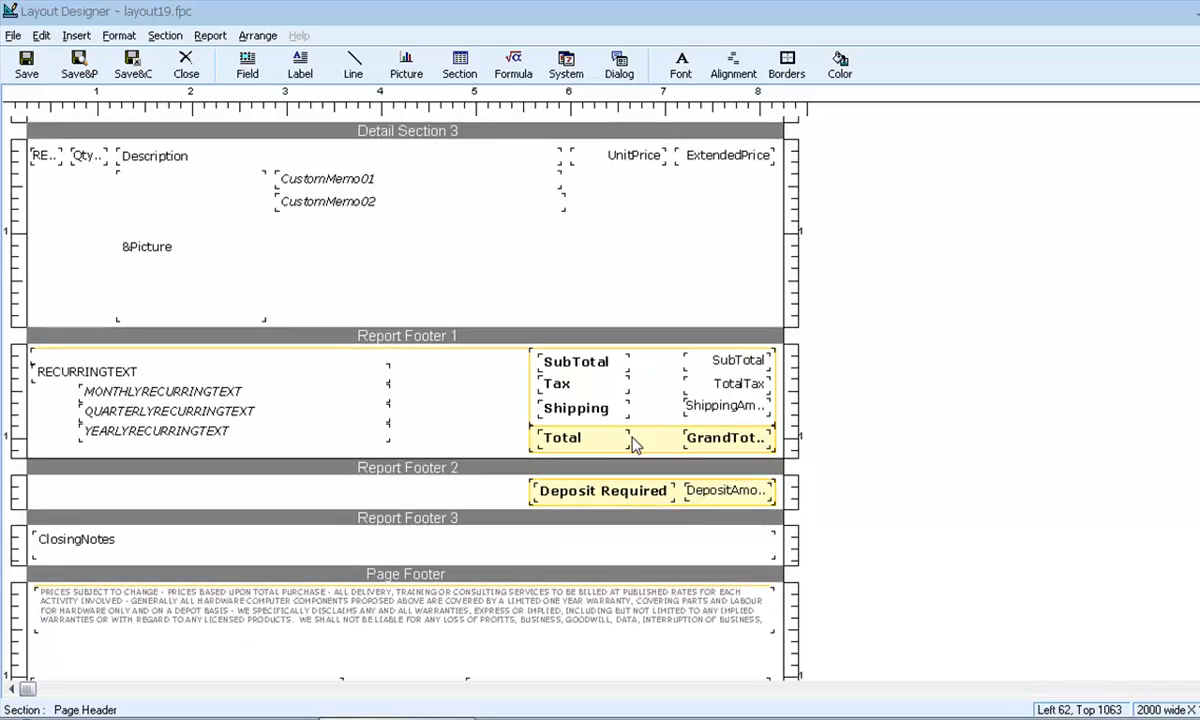
{"action": "scroll", "coordinate": [635, 440], "scroll_direction": "down", "scroll_amount": 1}
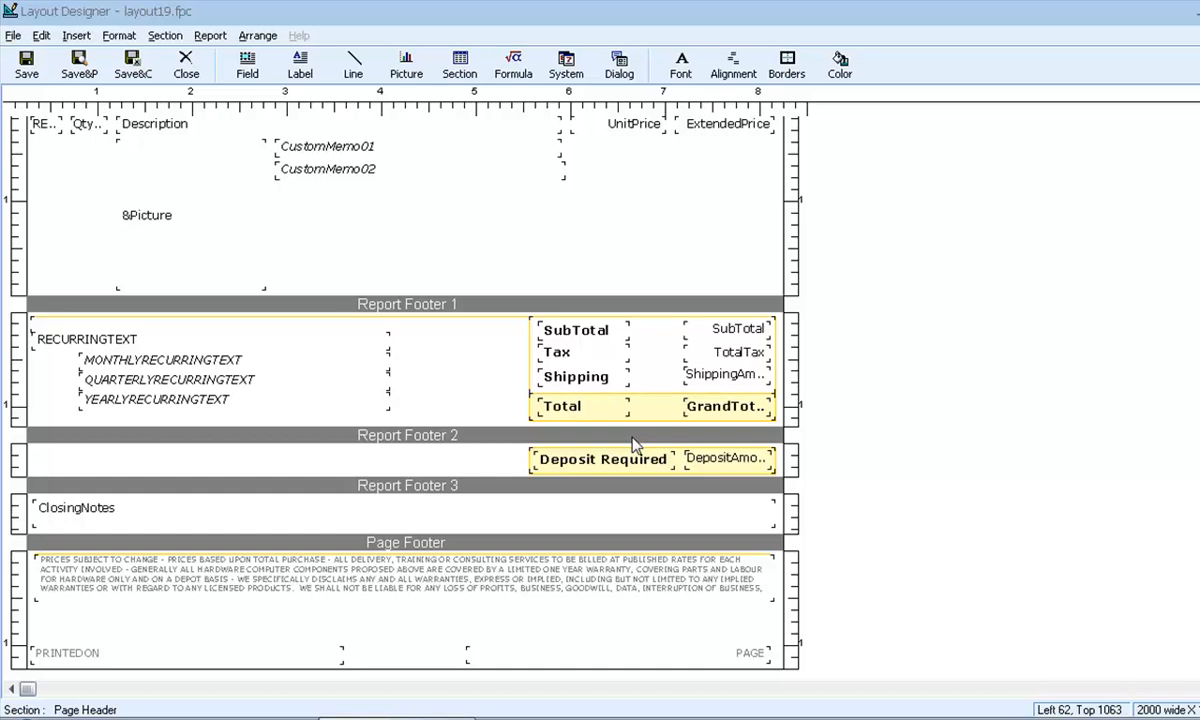
{"action": "scroll", "coordinate": [632, 444], "scroll_direction": "down", "scroll_amount": 1}
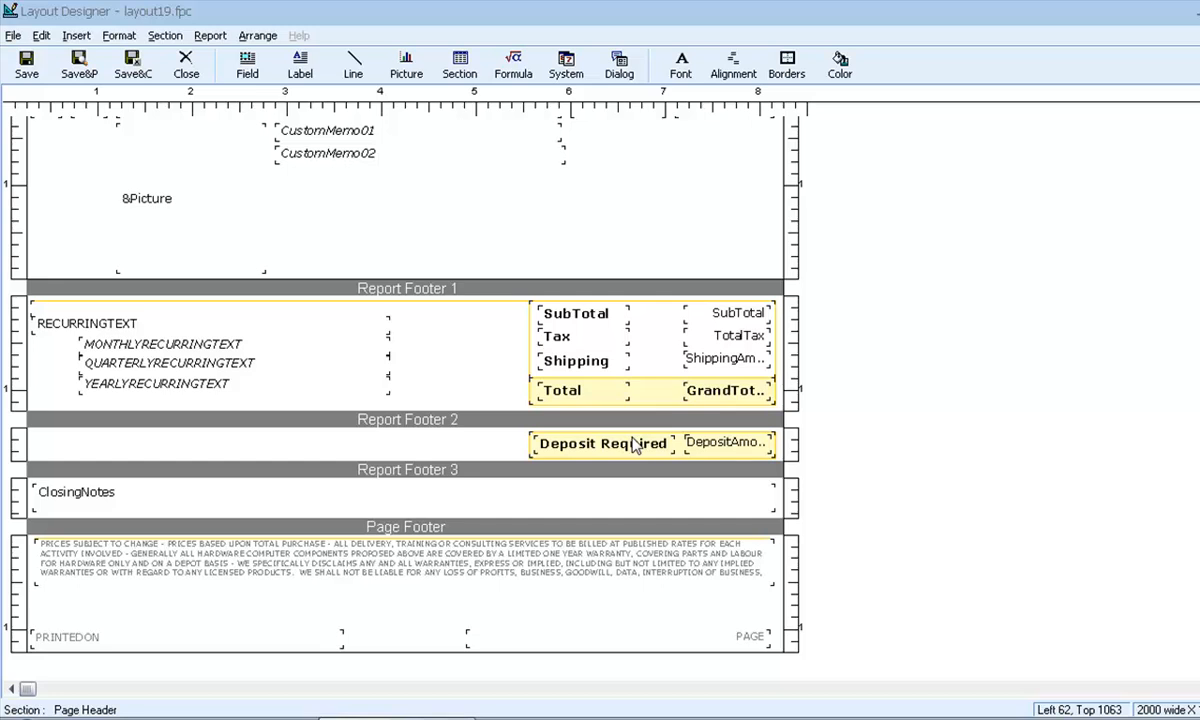
Step: Go back from the Page Footer to review the Page Header and Detail Sections 1 to 3
{"action": "scroll", "coordinate": [632, 444], "scroll_direction": "up", "scroll_amount": 4}
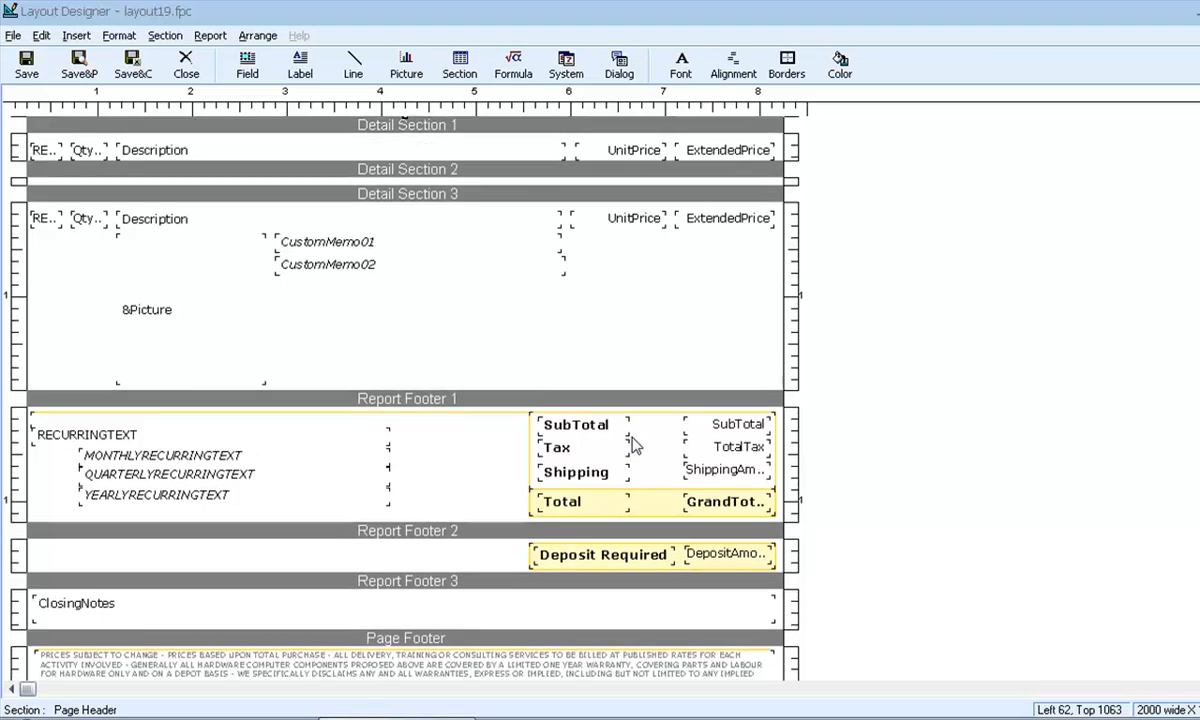
{"action": "scroll", "coordinate": [632, 444], "scroll_direction": "up", "scroll_amount": 4}
{"action": "scroll", "coordinate": [632, 444], "scroll_direction": "up", "scroll_amount": 3}
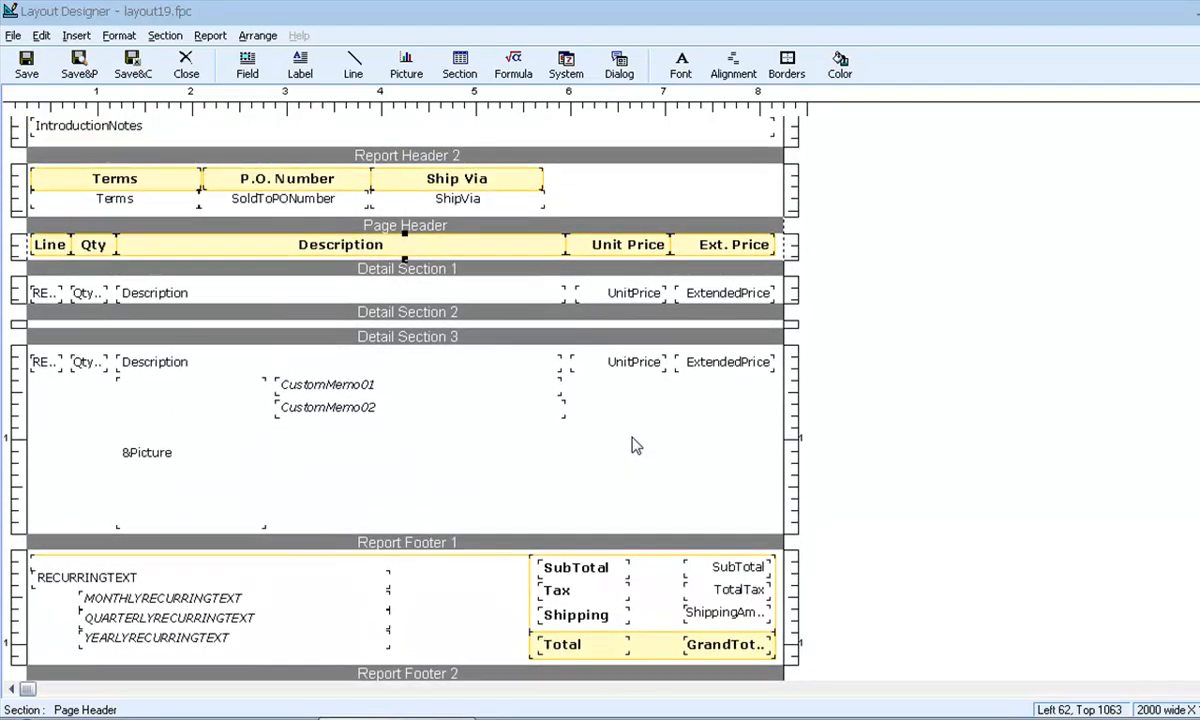
{"action": "scroll", "coordinate": [632, 444], "scroll_direction": "up", "scroll_amount": 2}
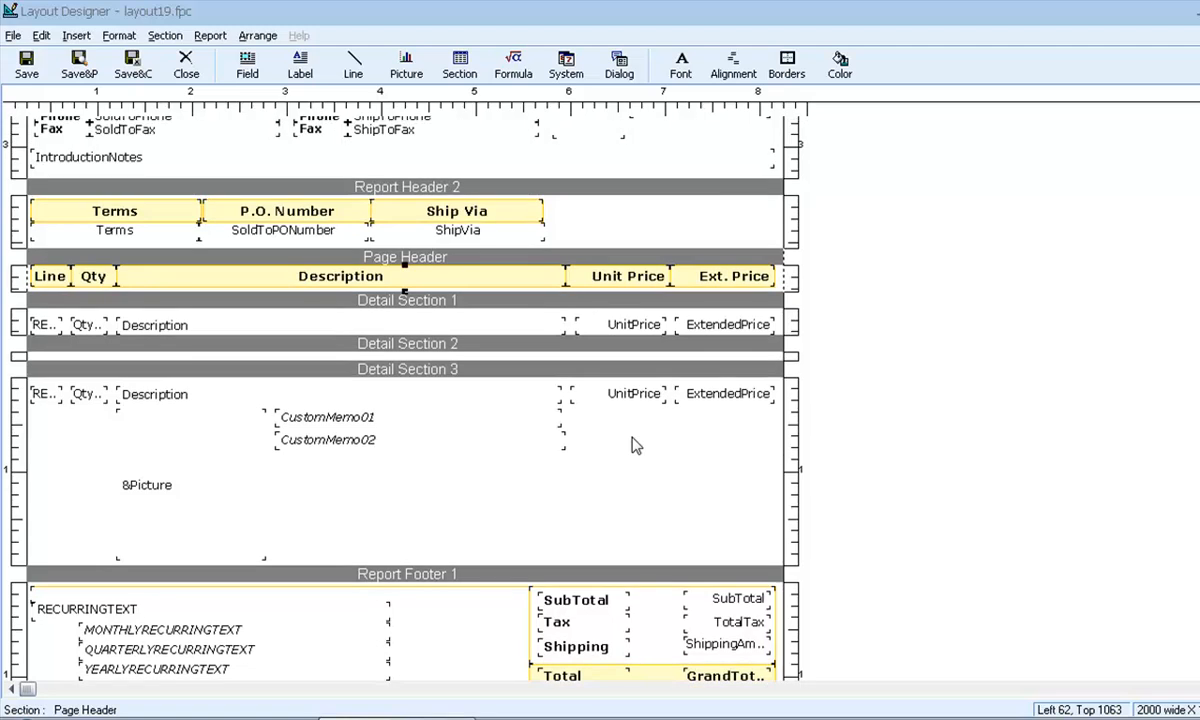
{"action": "scroll", "coordinate": [632, 444], "scroll_direction": "up", "scroll_amount": 2}
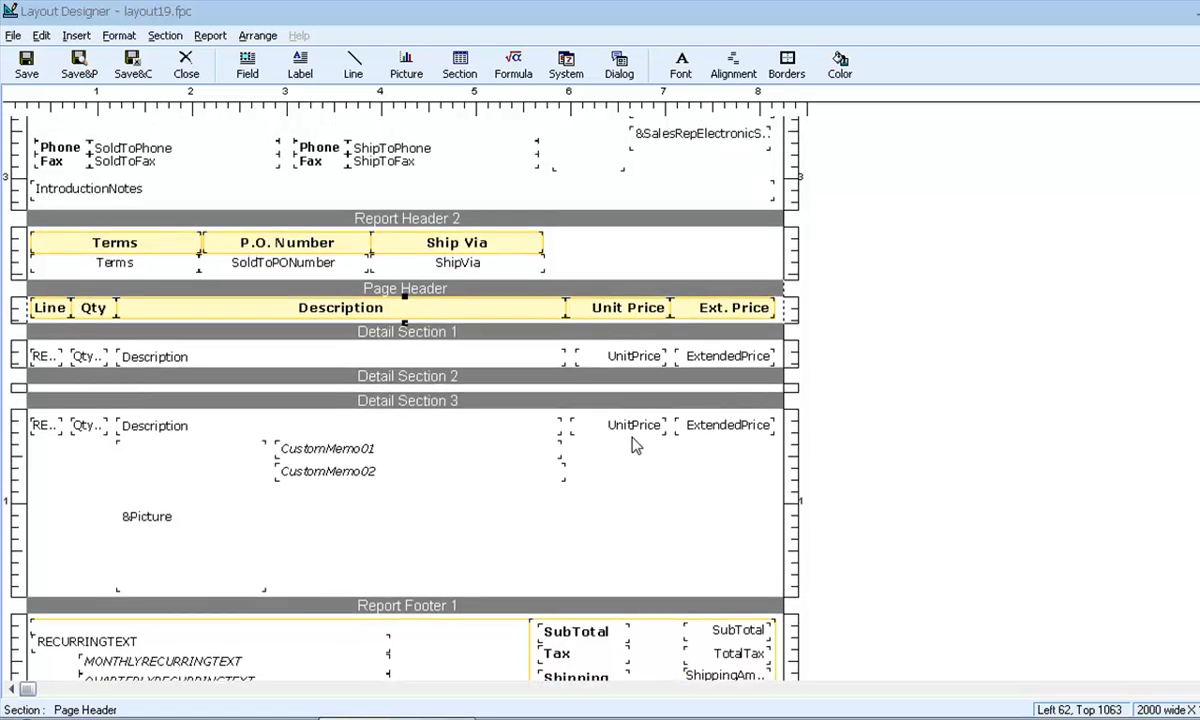
{"action": "scroll", "coordinate": [632, 444], "scroll_direction": "up", "scroll_amount": 1}
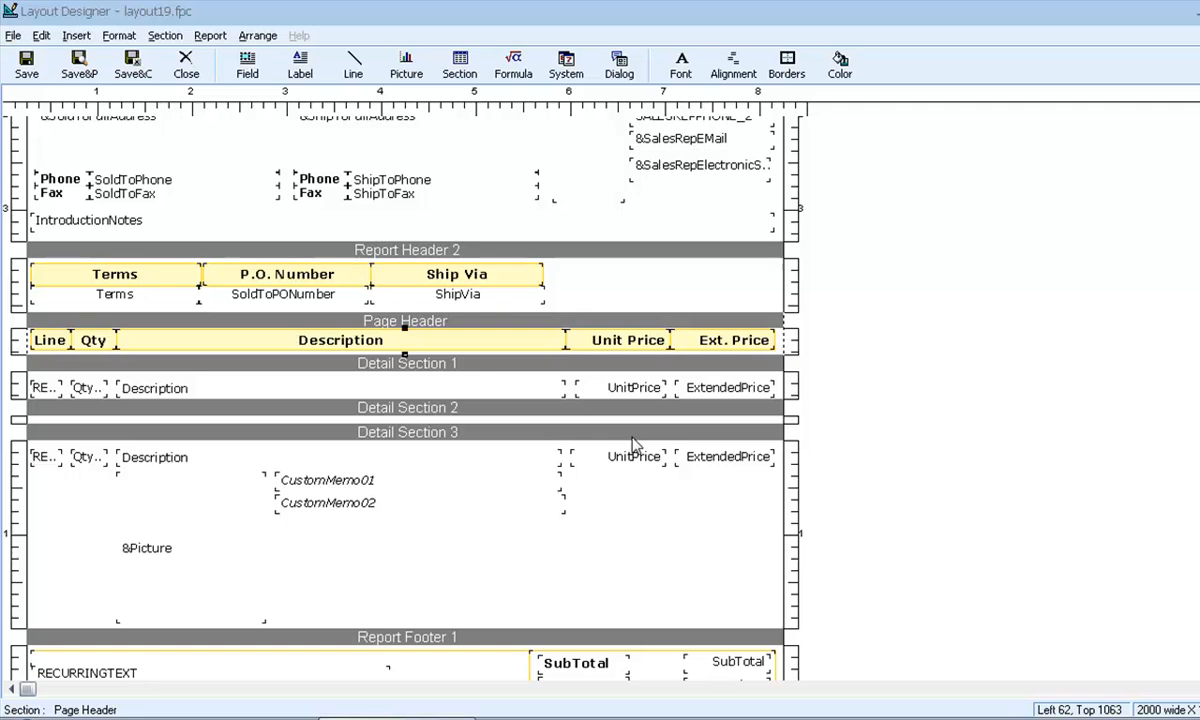
Step: Review Report Footers 1 to 3 and the Page Footer, and return to Report Header 1
{"action": "scroll", "coordinate": [633, 444], "scroll_direction": "down", "scroll_amount": 1}
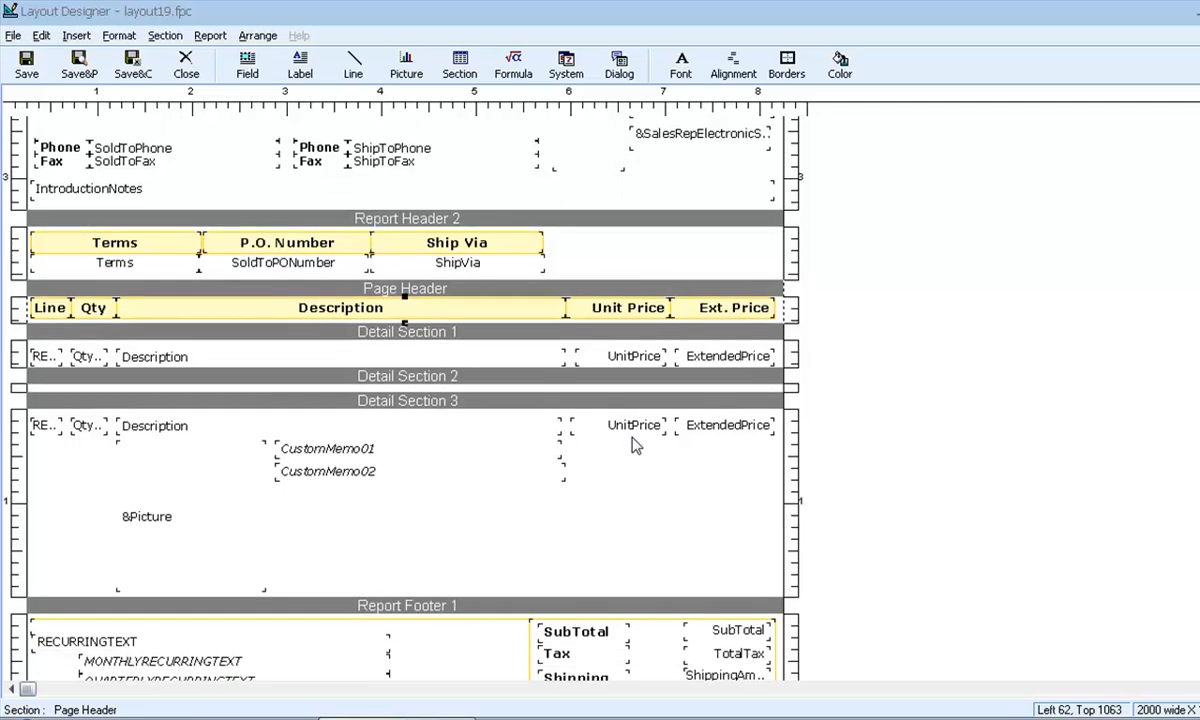
{"action": "scroll", "coordinate": [632, 445], "scroll_direction": "down", "scroll_amount": 3}
{"action": "scroll", "coordinate": [633, 445], "scroll_direction": "down", "scroll_amount": 2}
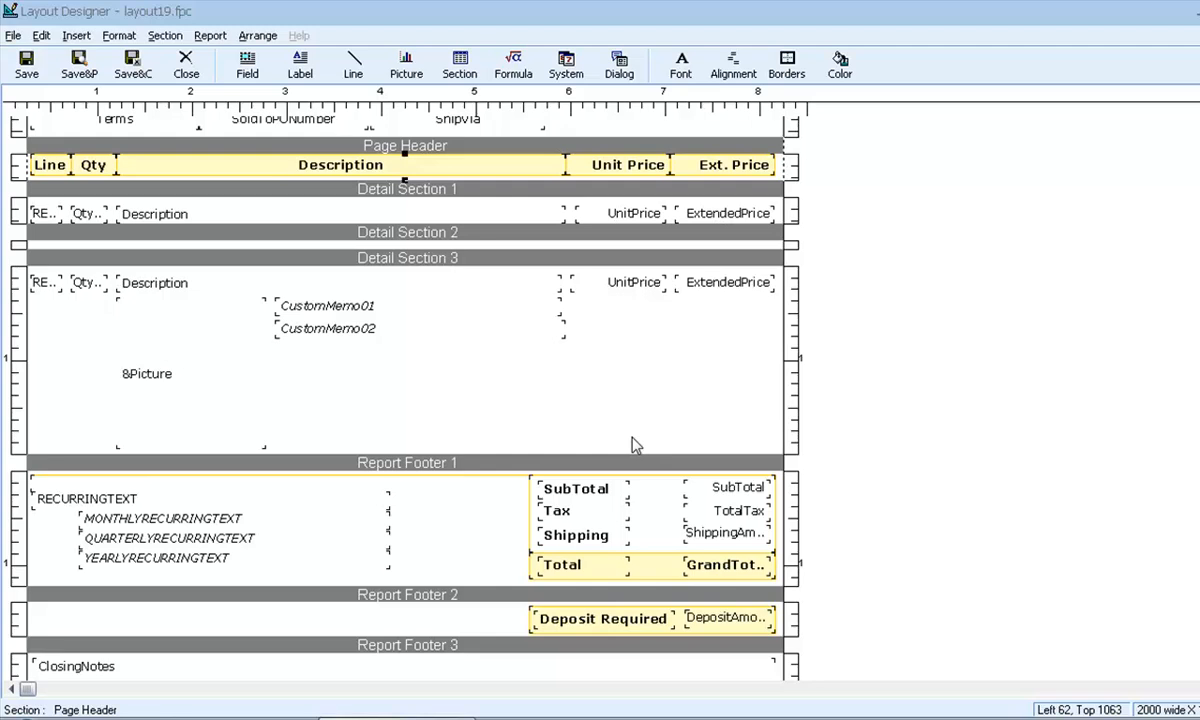
{"action": "scroll", "coordinate": [632, 444], "scroll_direction": "down", "scroll_amount": 4}
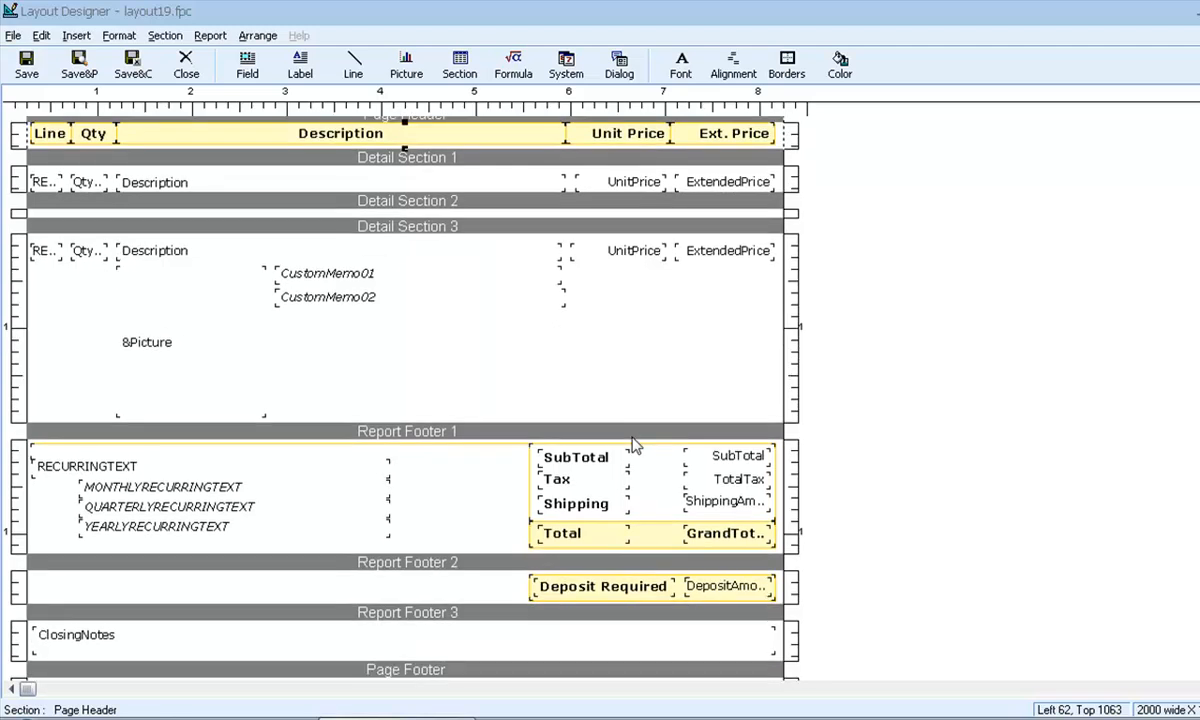
{"action": "scroll", "coordinate": [632, 444], "scroll_direction": "down", "scroll_amount": 2}
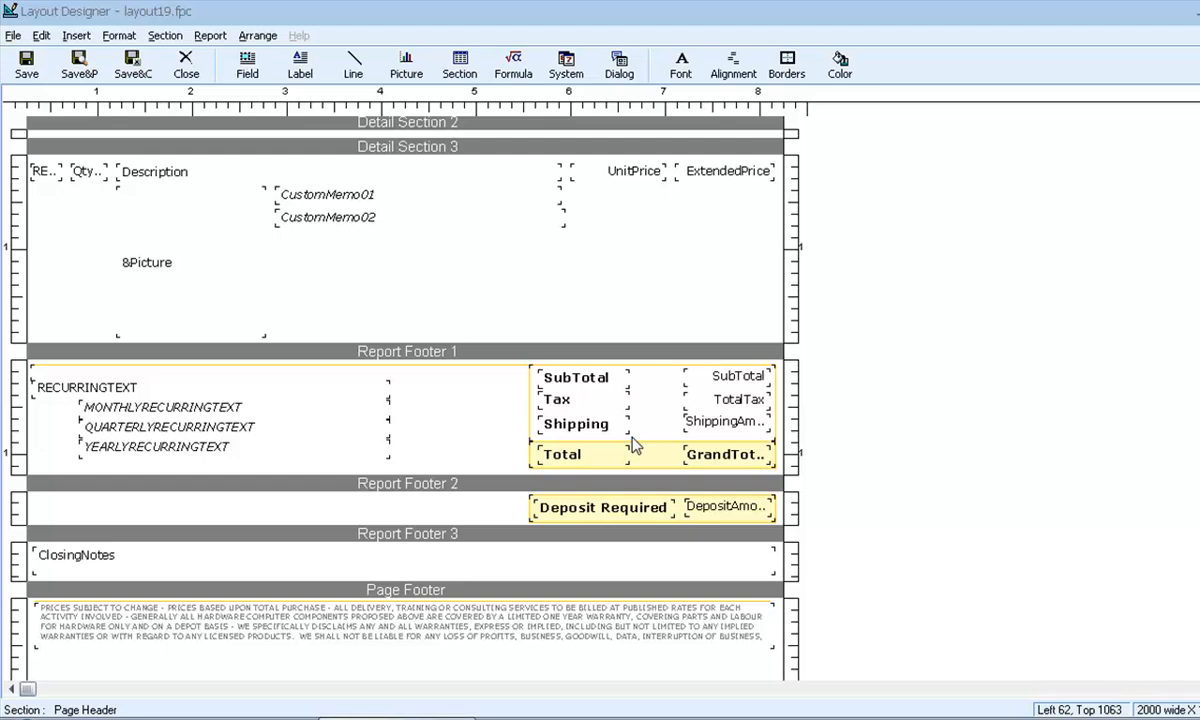
{"action": "scroll", "coordinate": [633, 445], "scroll_direction": "down", "scroll_amount": 2}
{"action": "scroll", "coordinate": [633, 445], "scroll_direction": "down", "scroll_amount": 4}
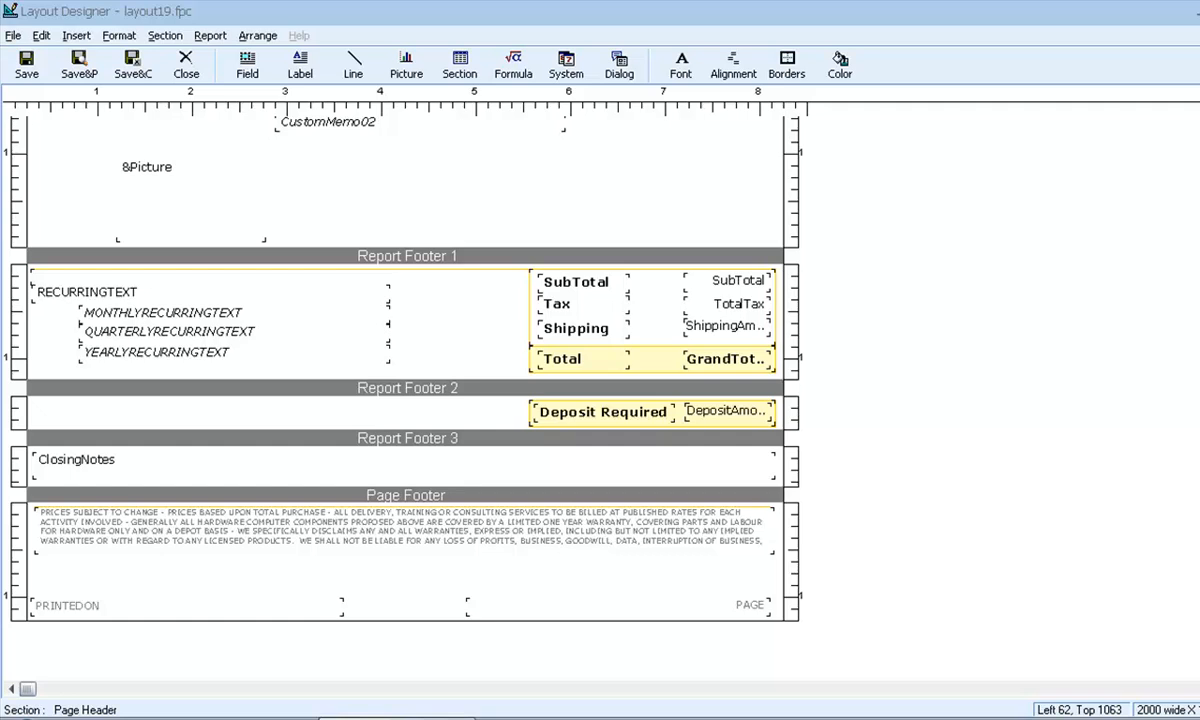
{"action": "scroll", "coordinate": [405, 370], "scroll_direction": "up", "scroll_amount": 1}
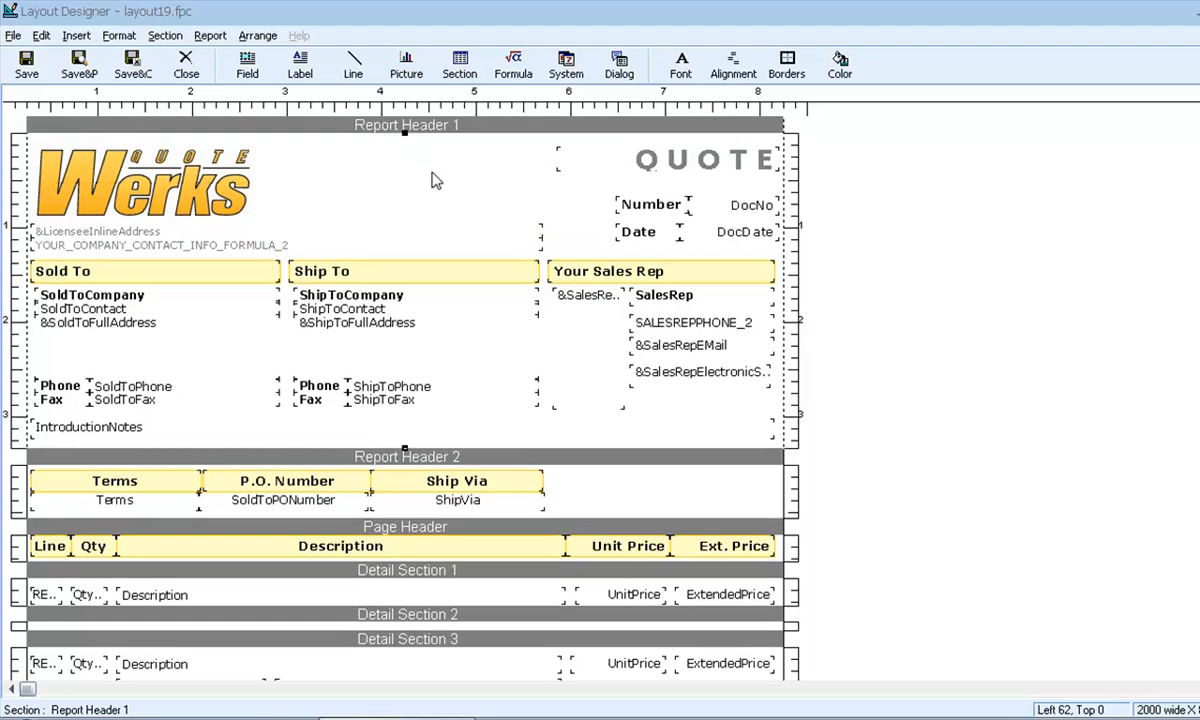
{"action": "left_click", "coordinate": [77, 37]}
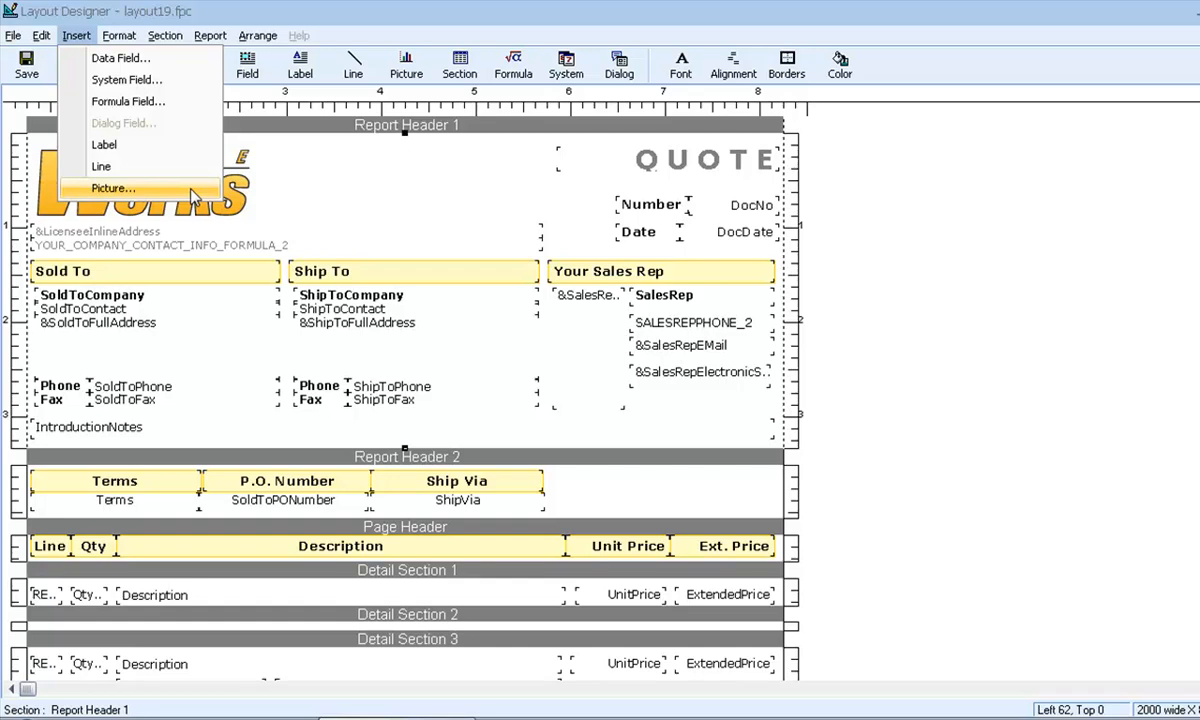
{"action": "left_click", "coordinate": [946, 281]}
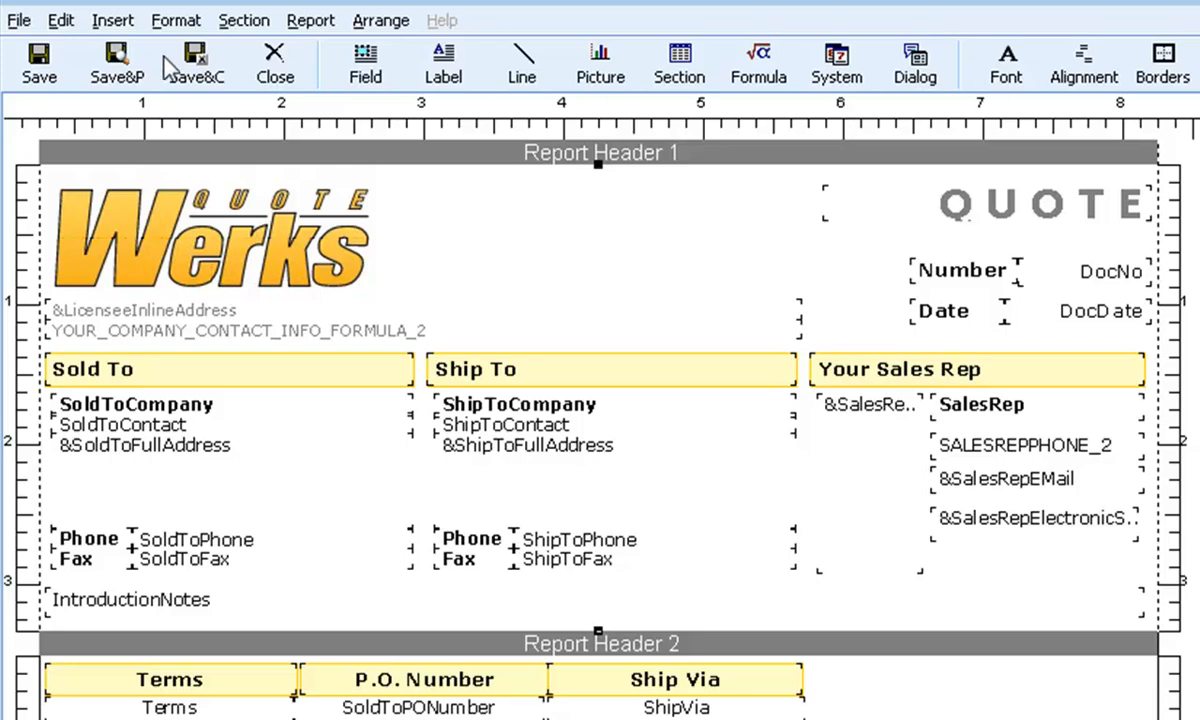
Step: Check the layout's printer, paper and orientation settings in Print Setup and leave without changing them
{"action": "left_click", "coordinate": [20, 20]}
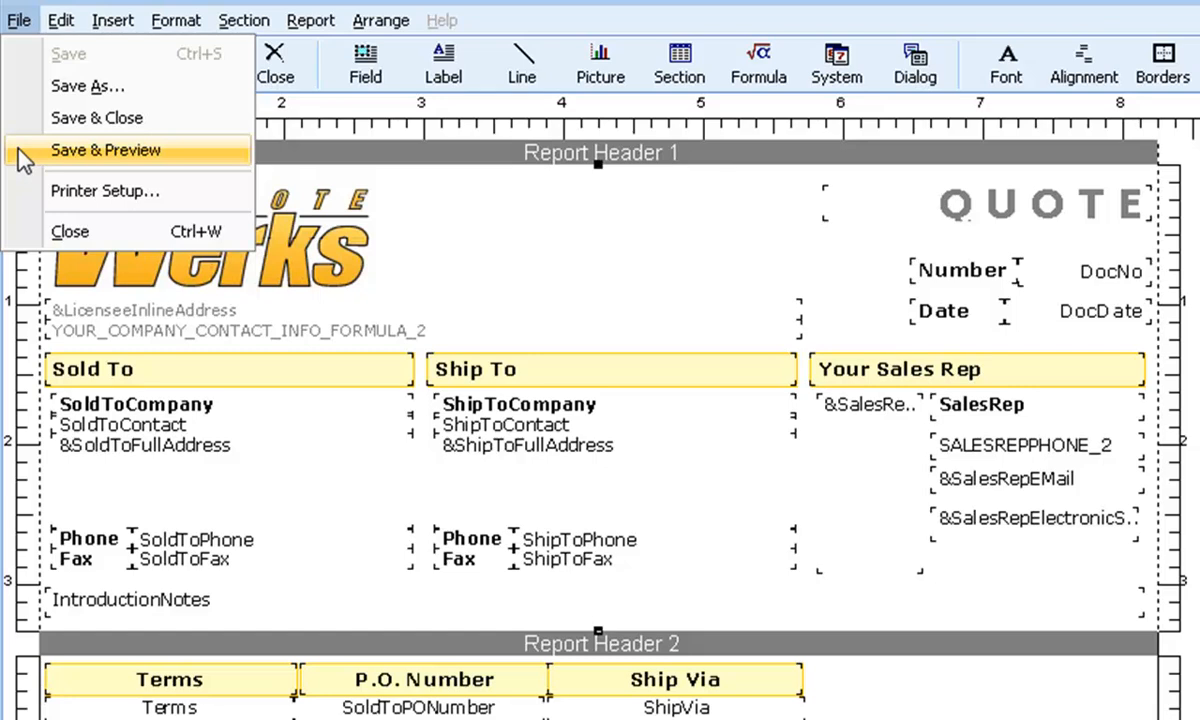
{"action": "left_click", "coordinate": [30, 193]}
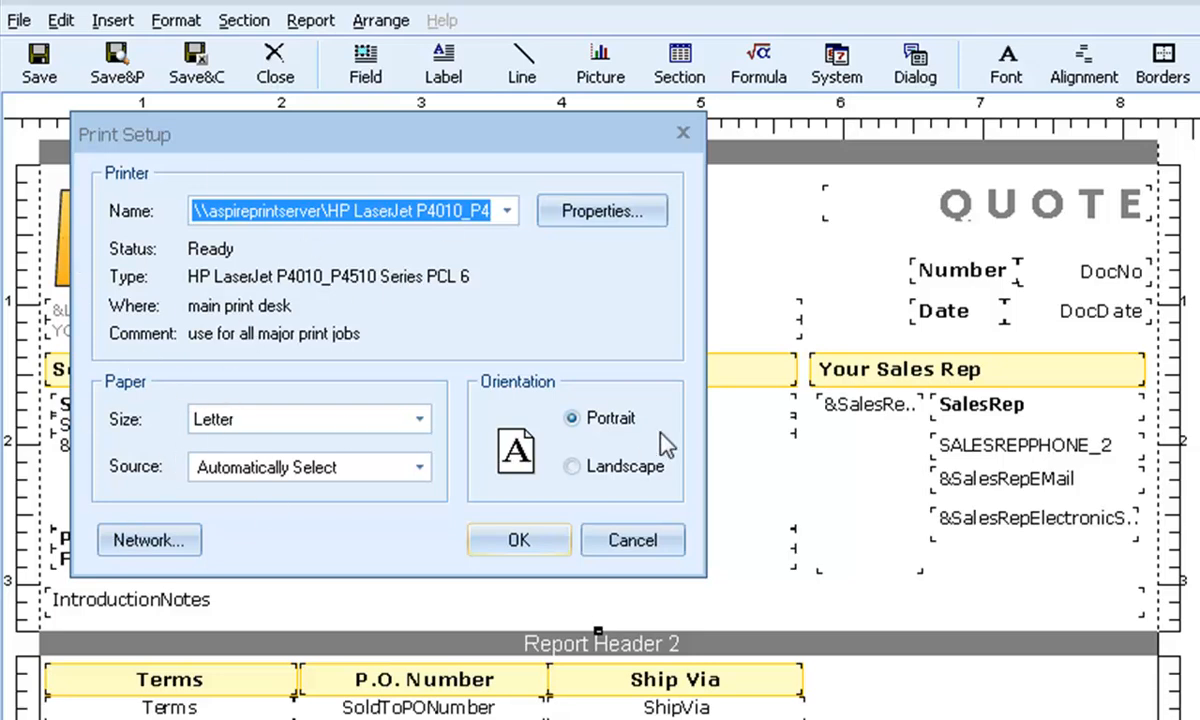
{"action": "left_click", "coordinate": [652, 540]}
Step: Review the available file and editing commands, and check the Snap to Grid properties without changing them
{"action": "left_click", "coordinate": [18, 20]}
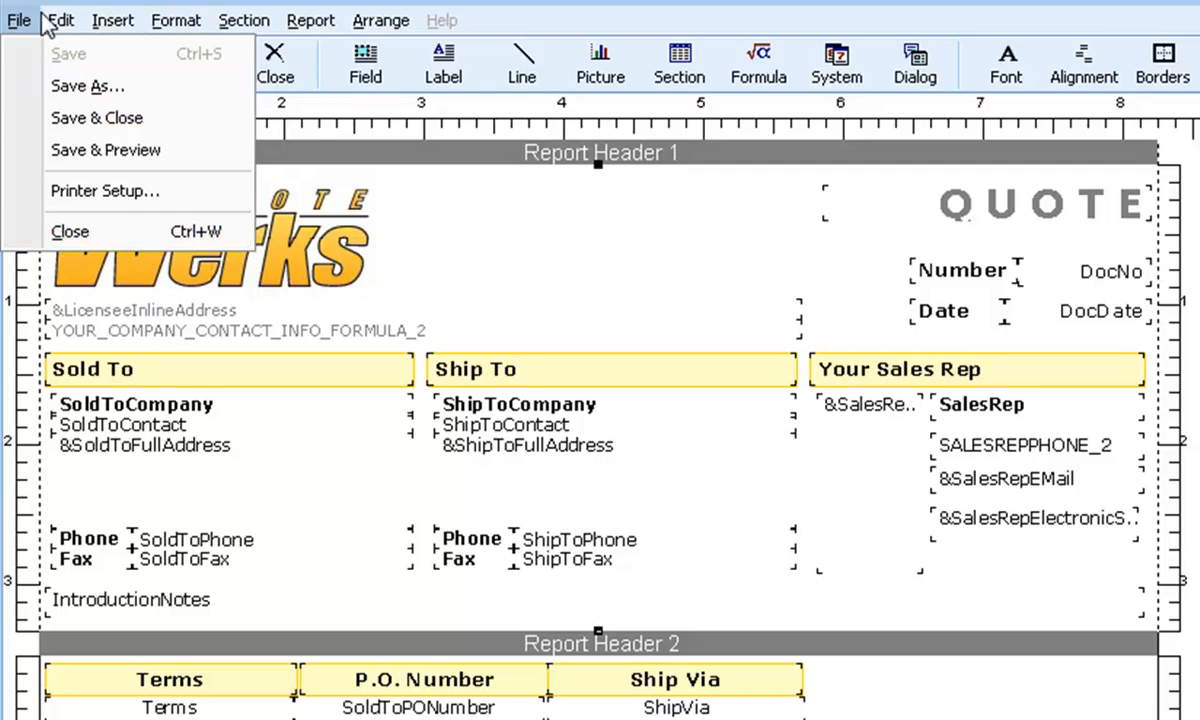
{"action": "mouse_move", "coordinate": [70, 18]}
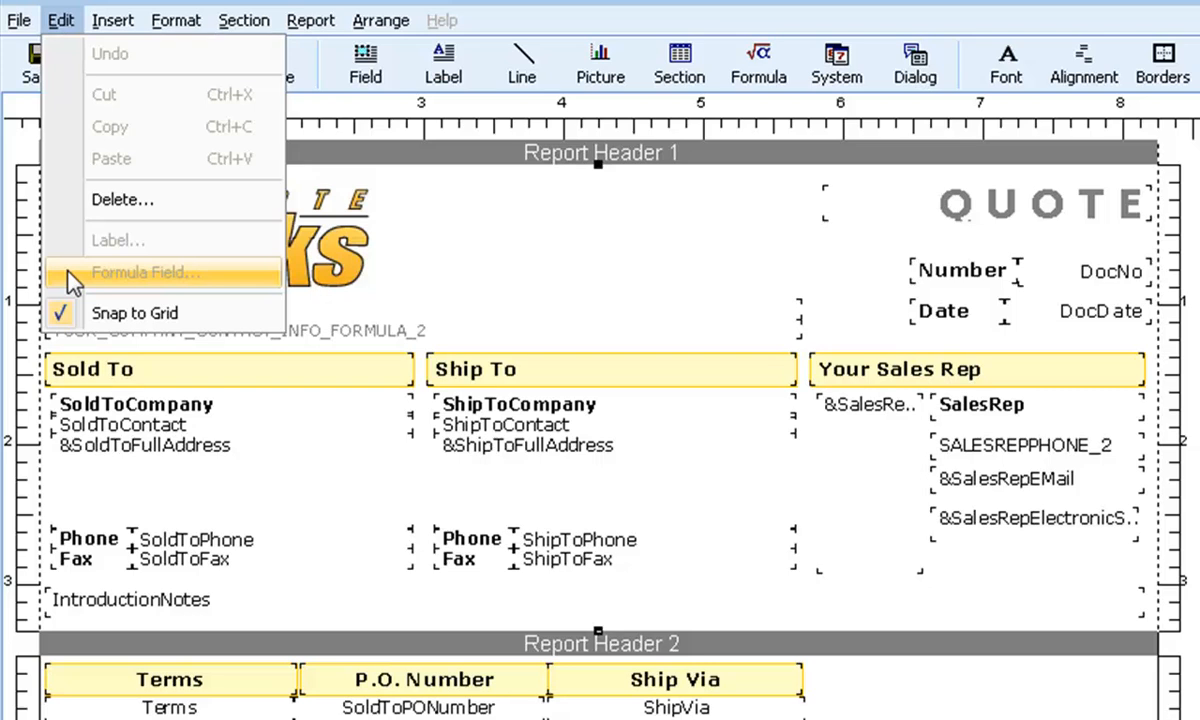
{"action": "left_click", "coordinate": [140, 312]}
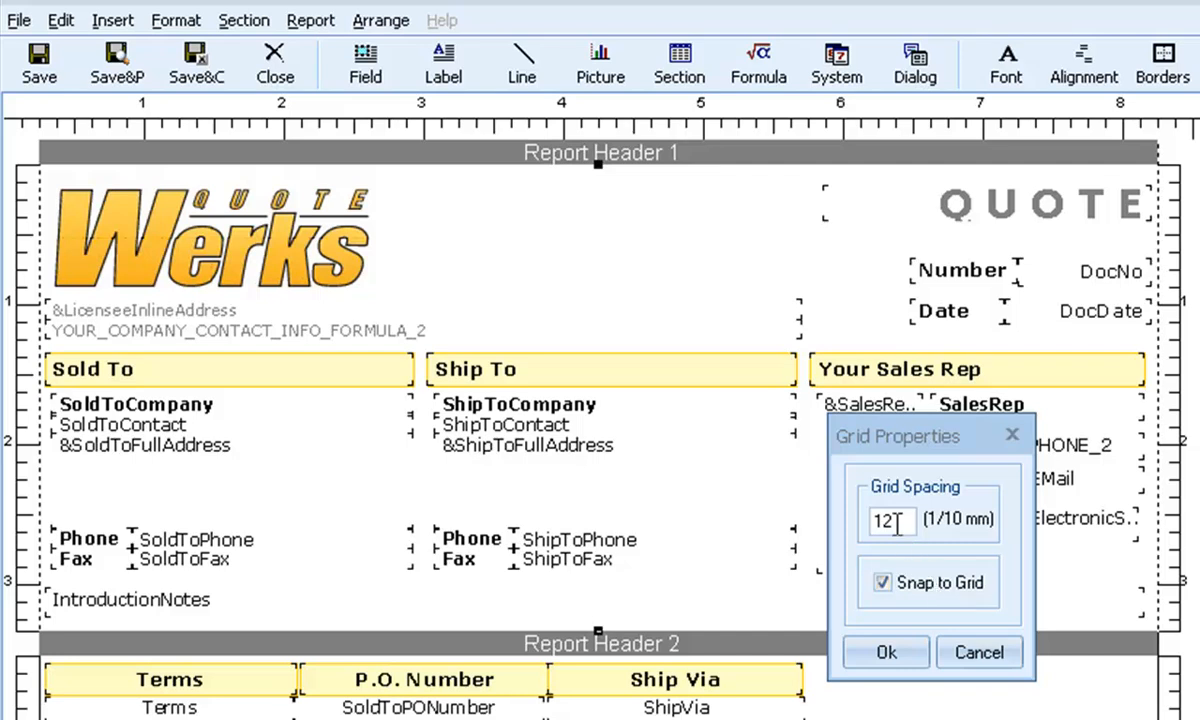
{"action": "left_click", "coordinate": [990, 652]}
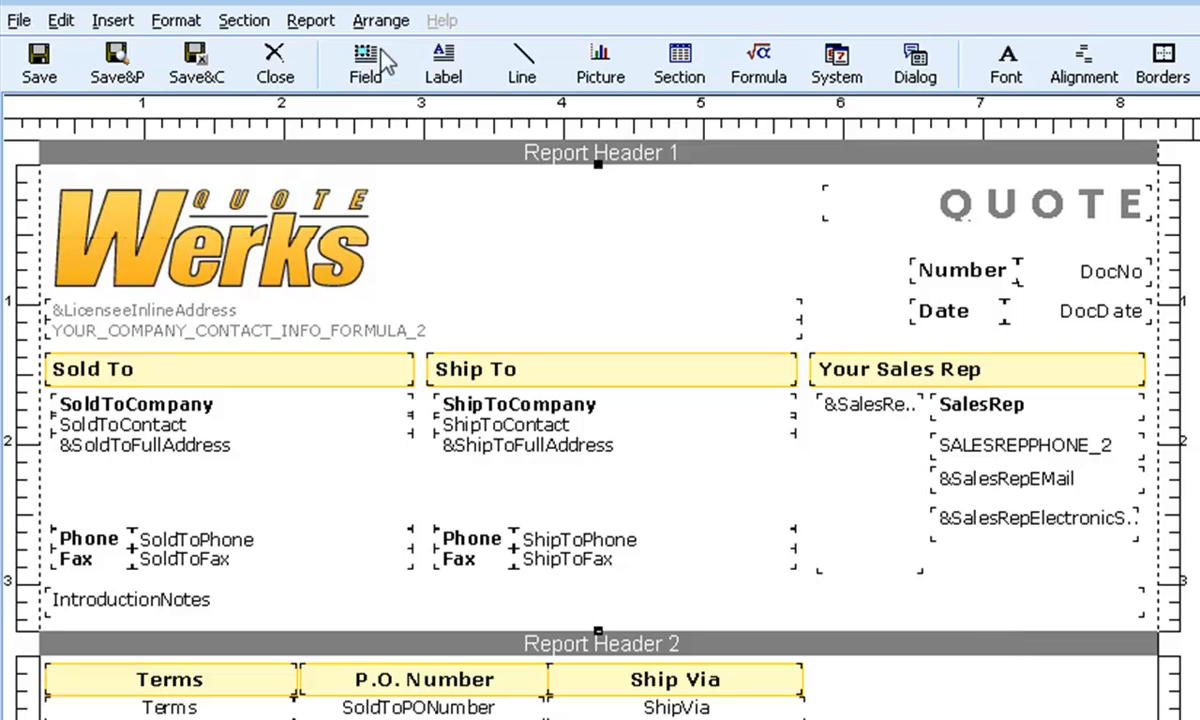
Step: Review the element types that can be inserted and the formatting commands available for the QUOTE title label
{"action": "left_click", "coordinate": [112, 20]}
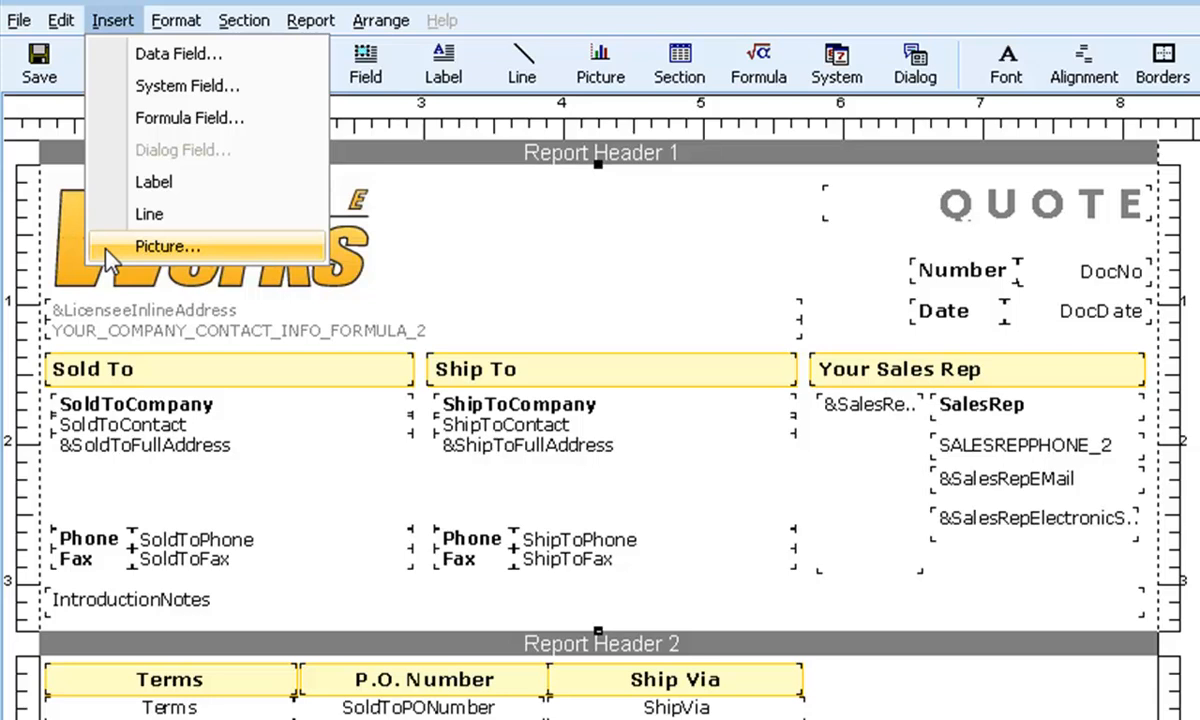
{"action": "key", "text": "Escape"}
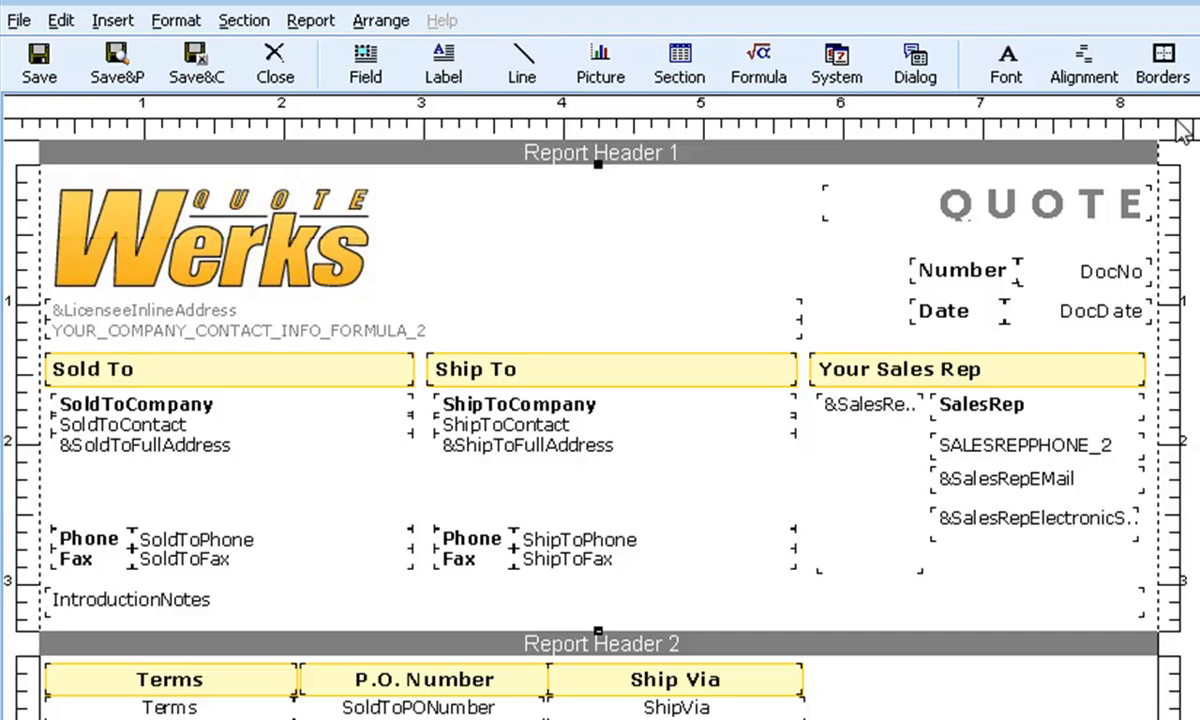
{"action": "left_click", "coordinate": [1058, 201]}
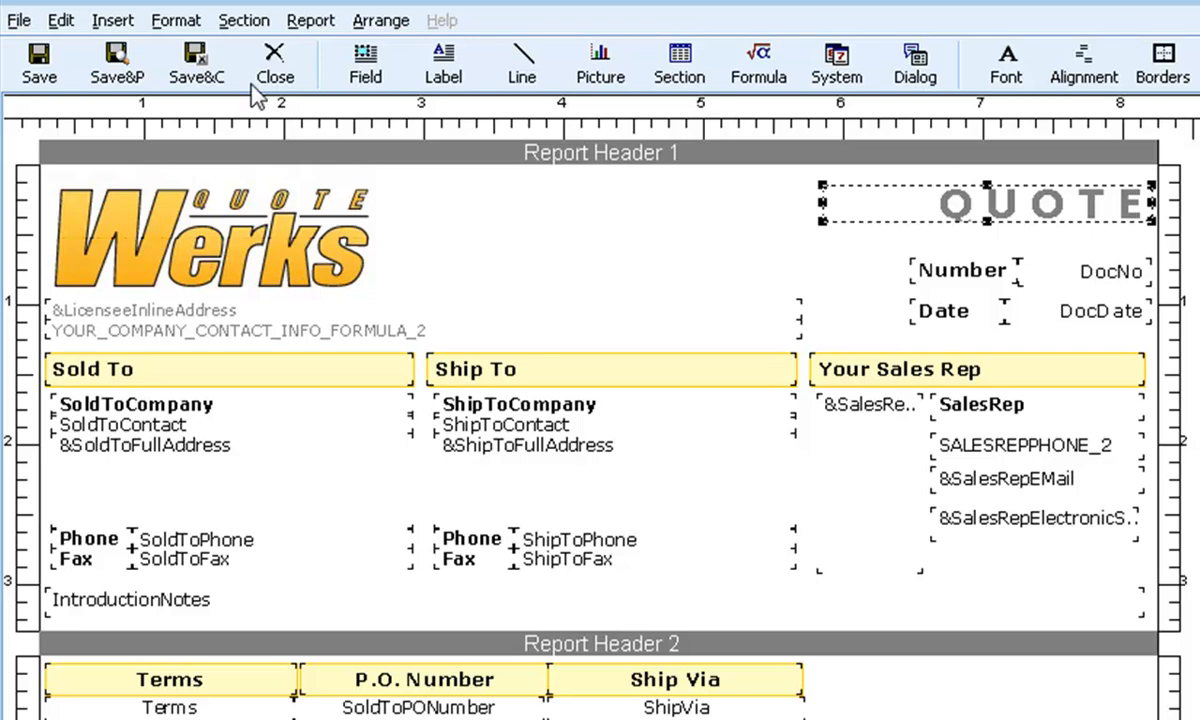
{"action": "left_click", "coordinate": [178, 22]}
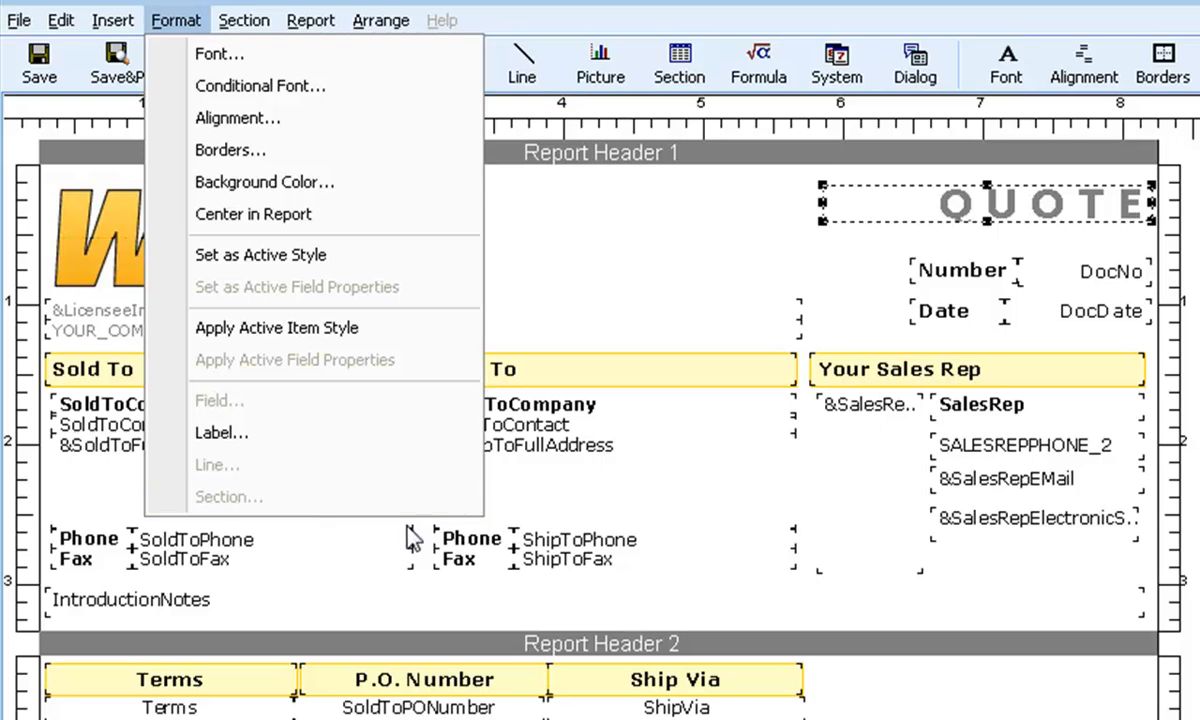
{"action": "left_click", "coordinate": [1156, 382]}
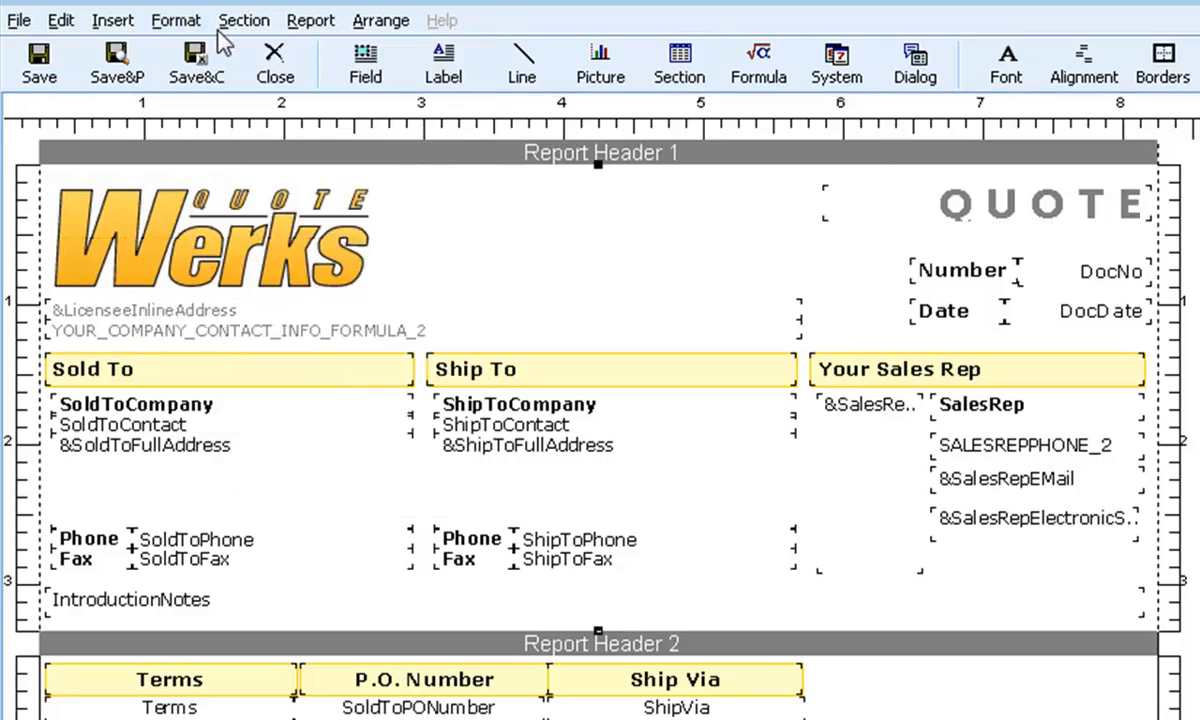
Step: Review the section commands, the report's font, dialog field and size commands, and its Report Options
{"action": "left_click", "coordinate": [258, 22]}
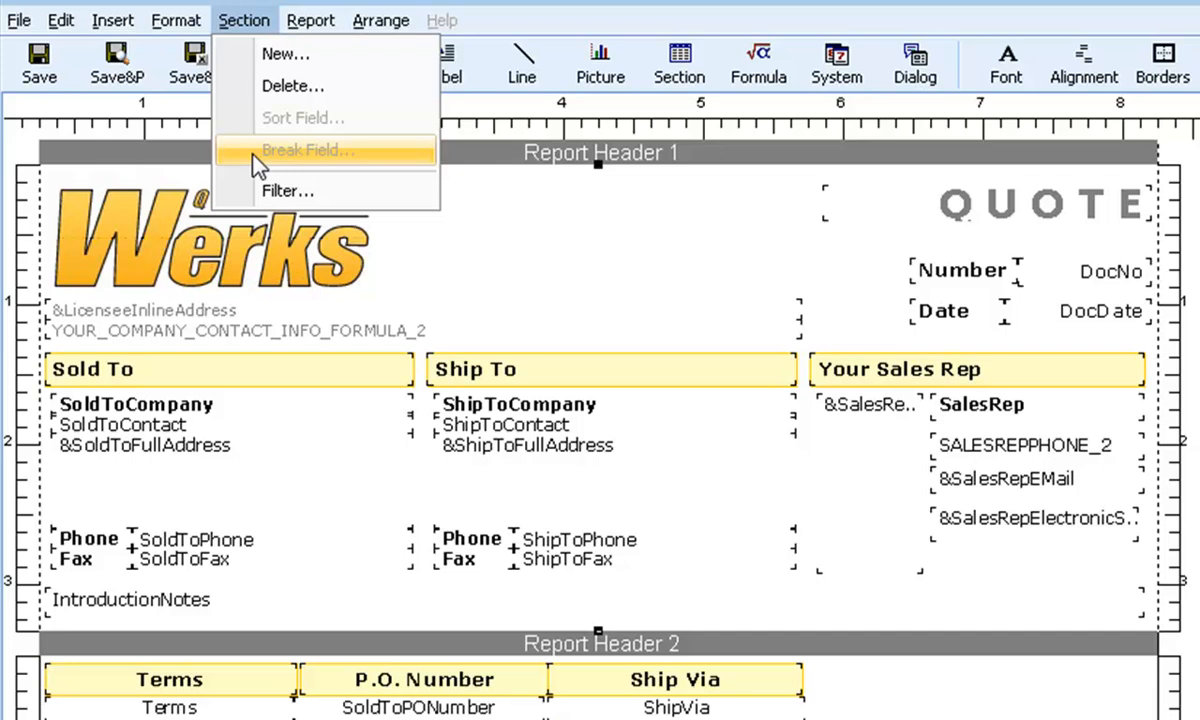
{"action": "left_click", "coordinate": [250, 21]}
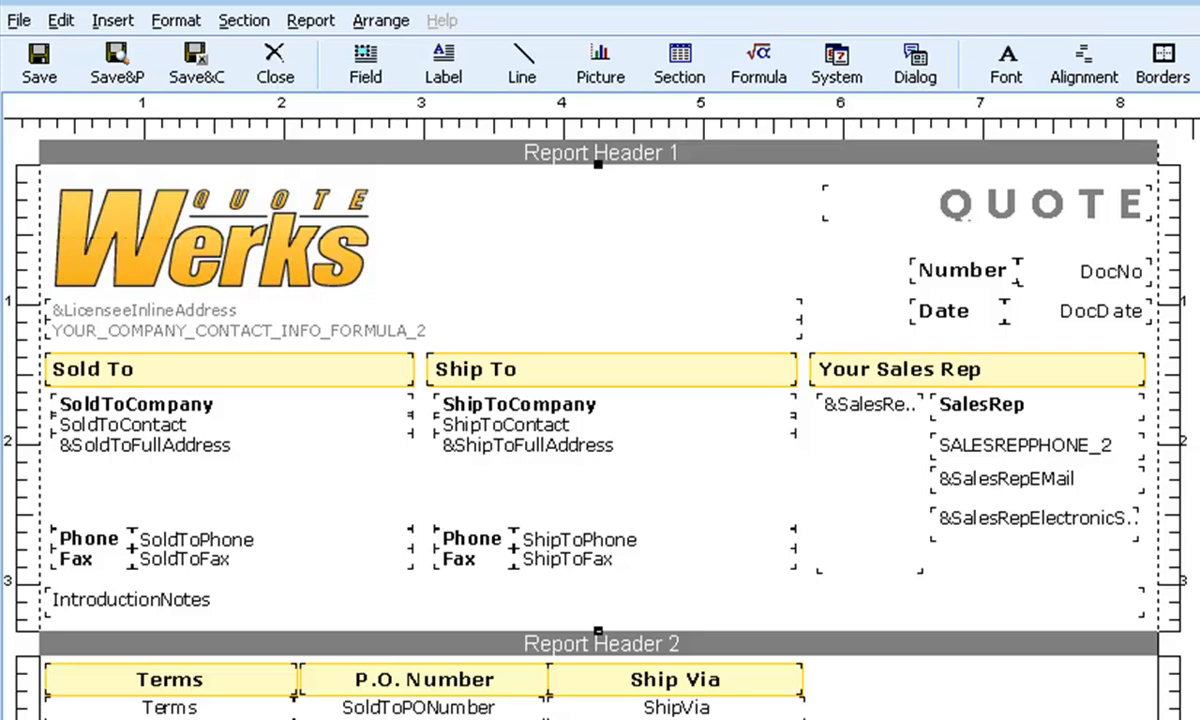
{"action": "left_click", "coordinate": [305, 28]}
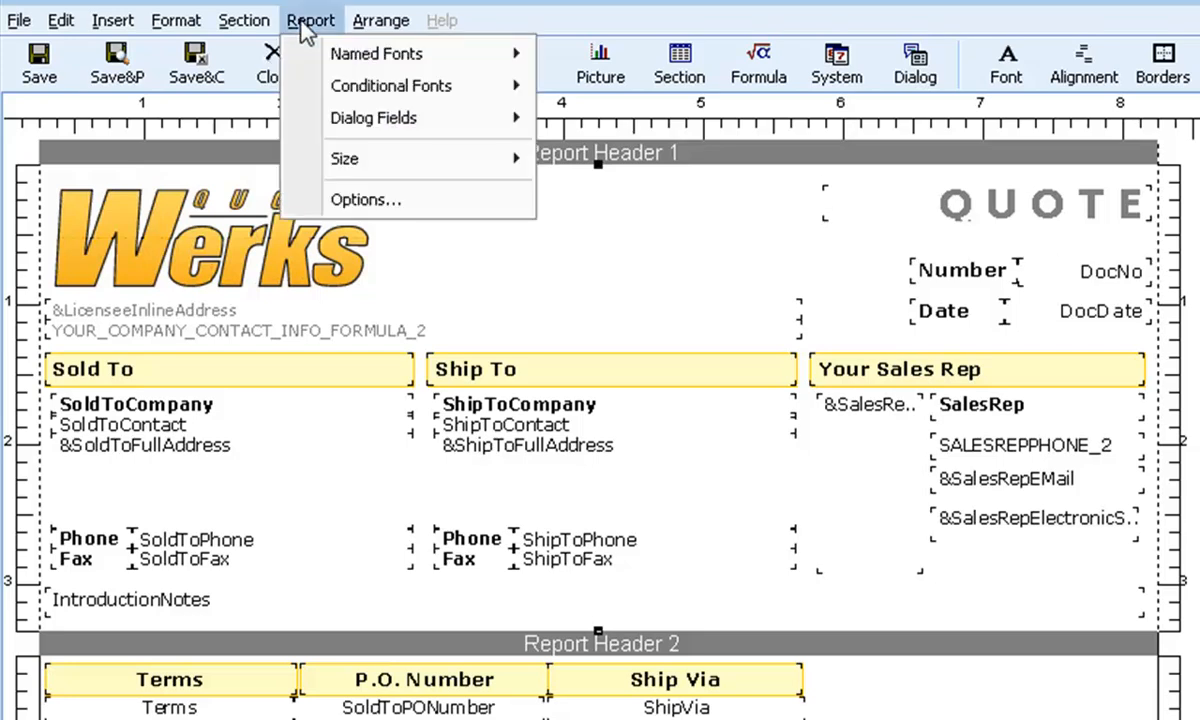
{"action": "mouse_move", "coordinate": [294, 60]}
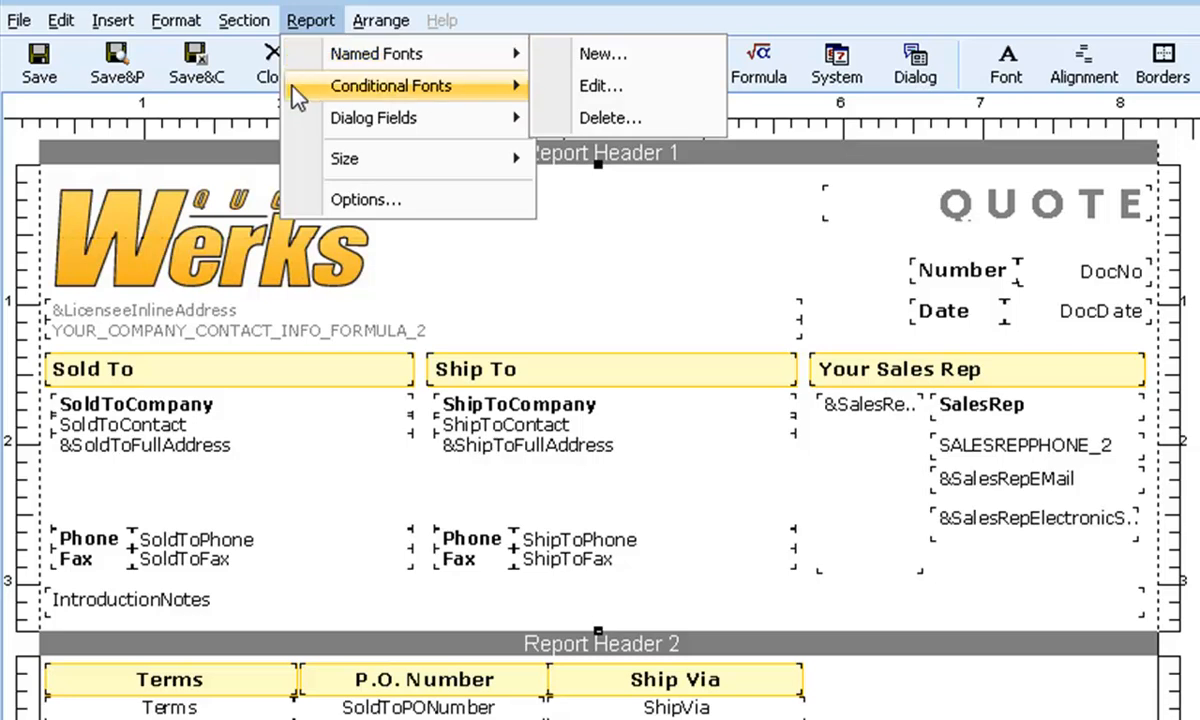
{"action": "mouse_move", "coordinate": [291, 89]}
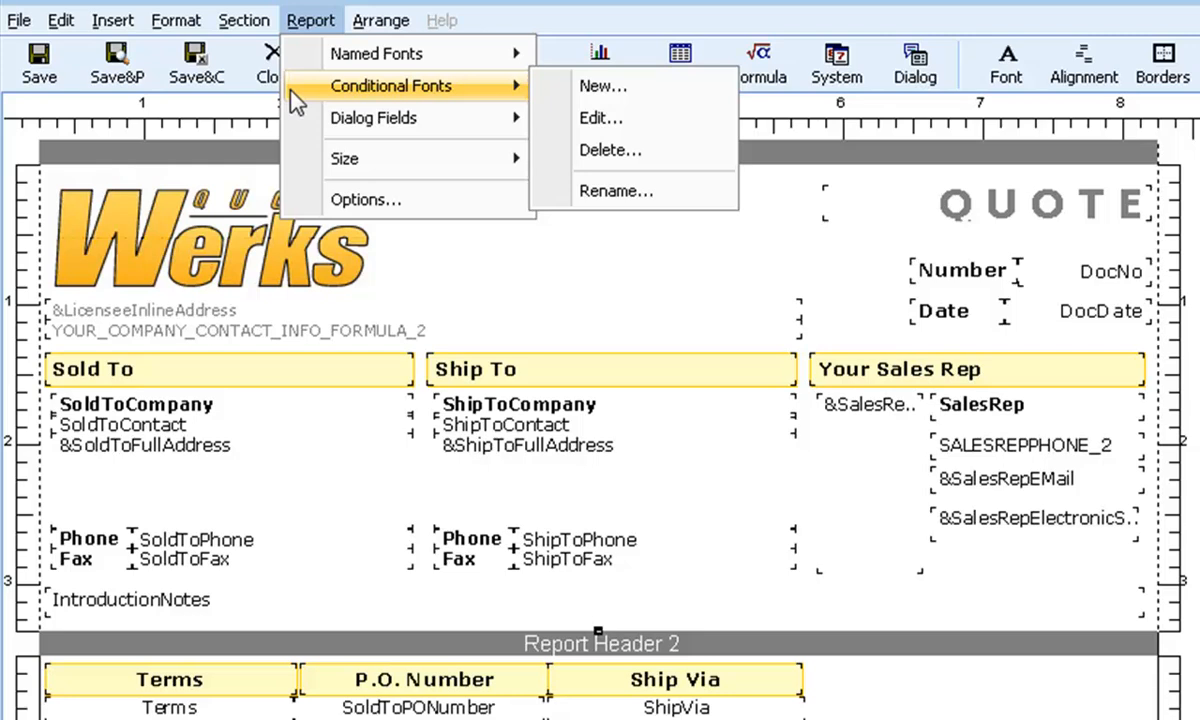
{"action": "mouse_move", "coordinate": [297, 118]}
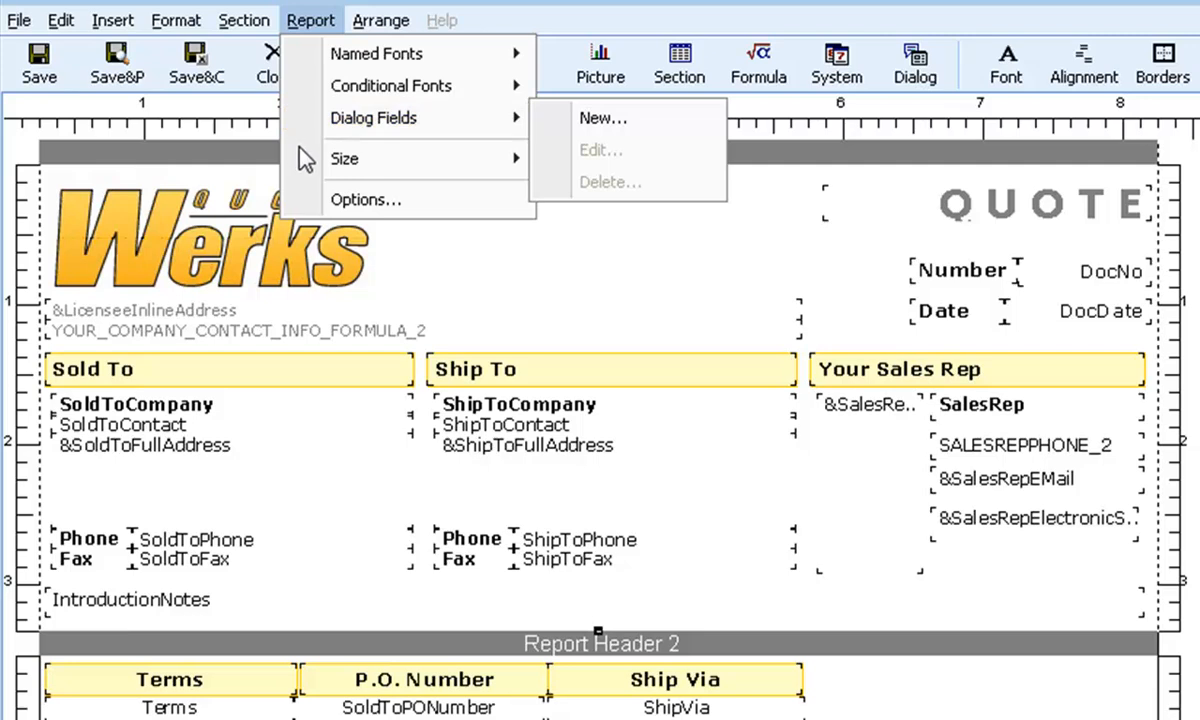
{"action": "mouse_move", "coordinate": [309, 160]}
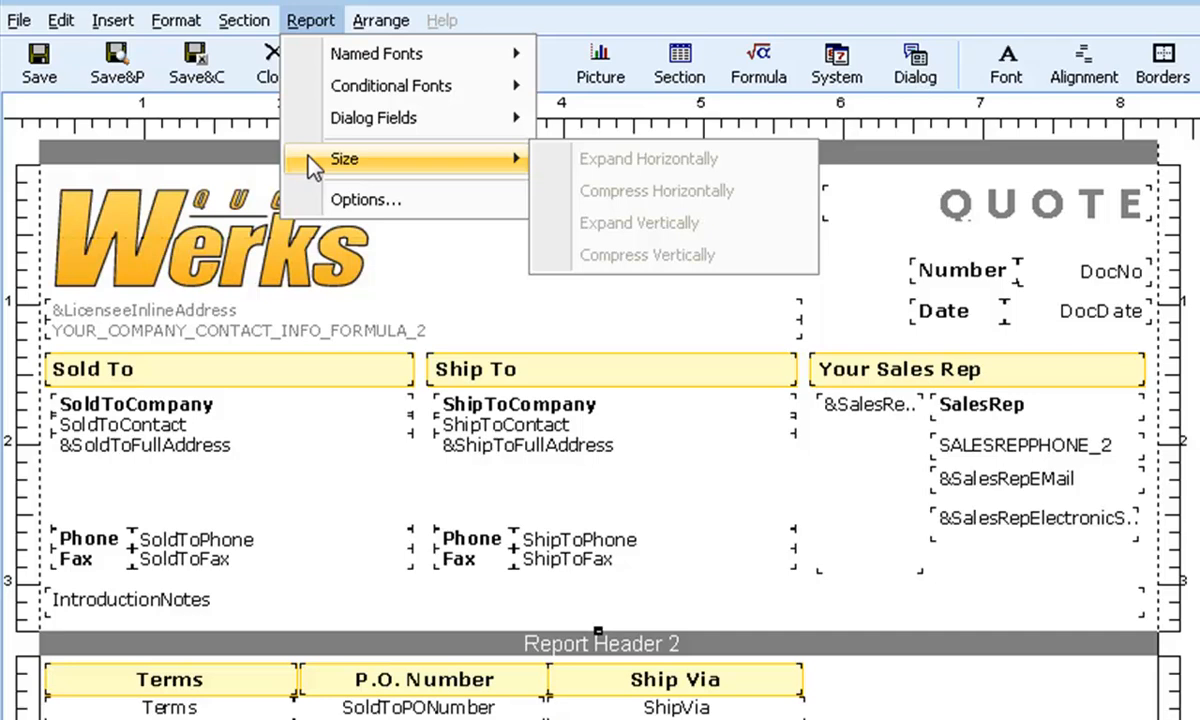
{"action": "left_click", "coordinate": [318, 200]}
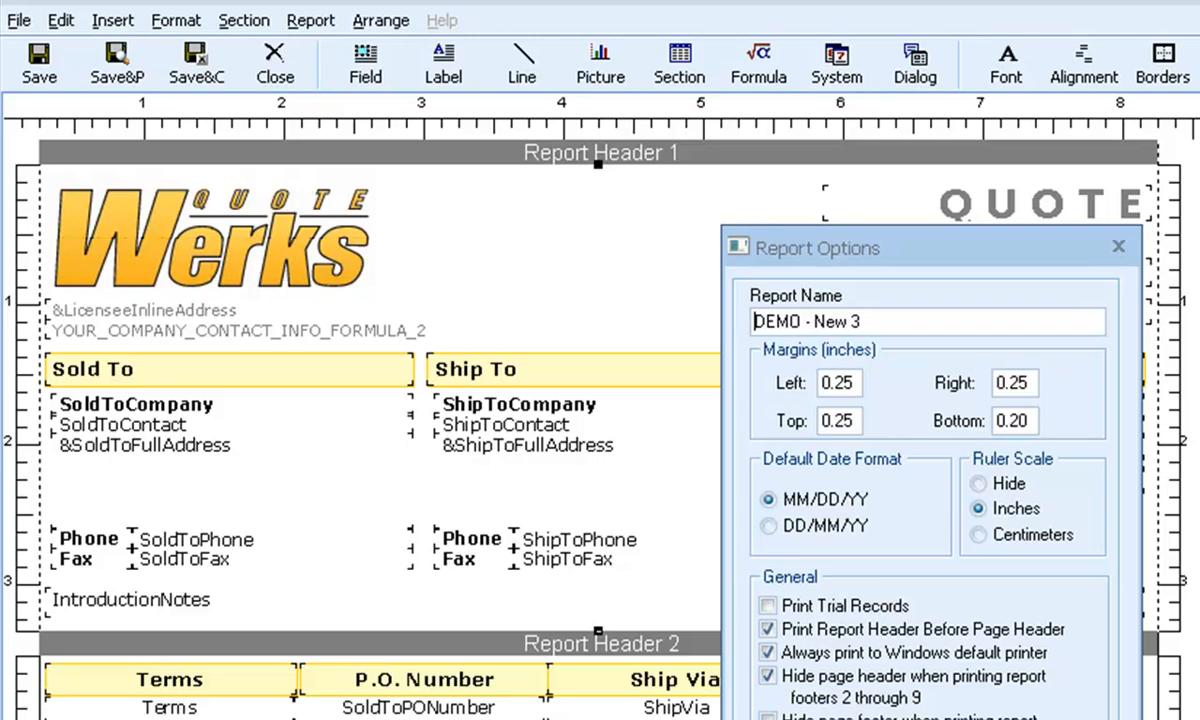
{"action": "key", "text": "Escape"}
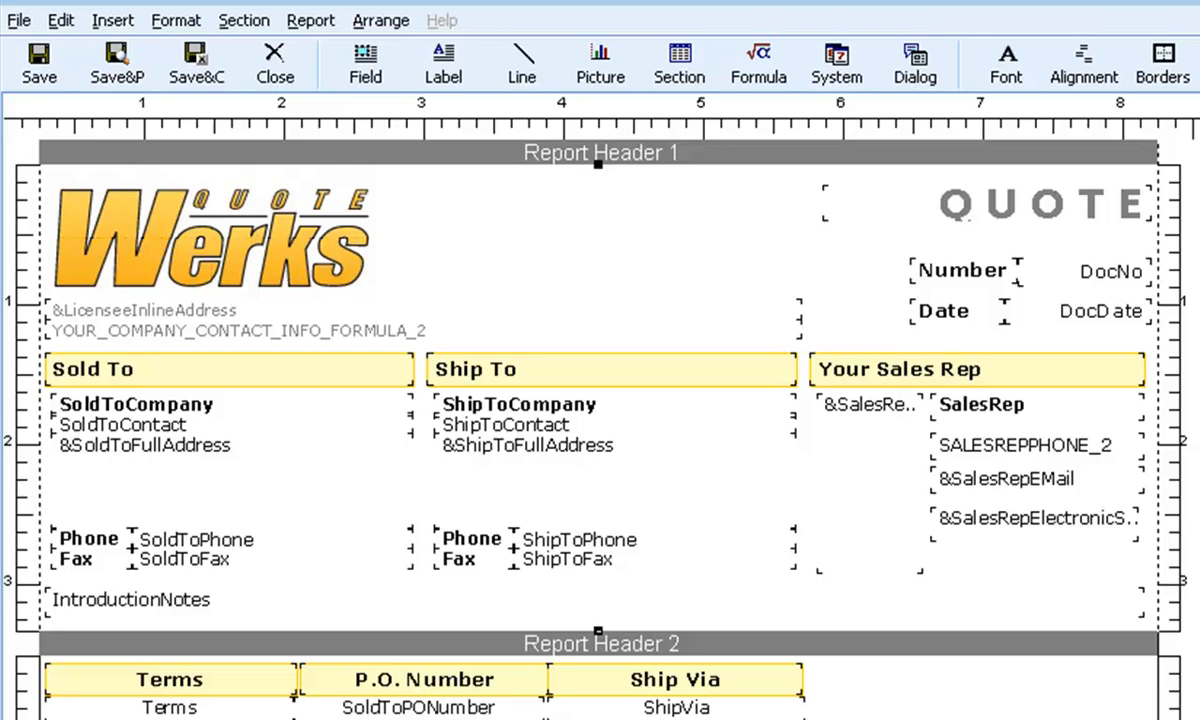
Step: Review the Align, Spacing and Sizing commands for arranging layout elements
{"action": "left_click", "coordinate": [372, 22]}
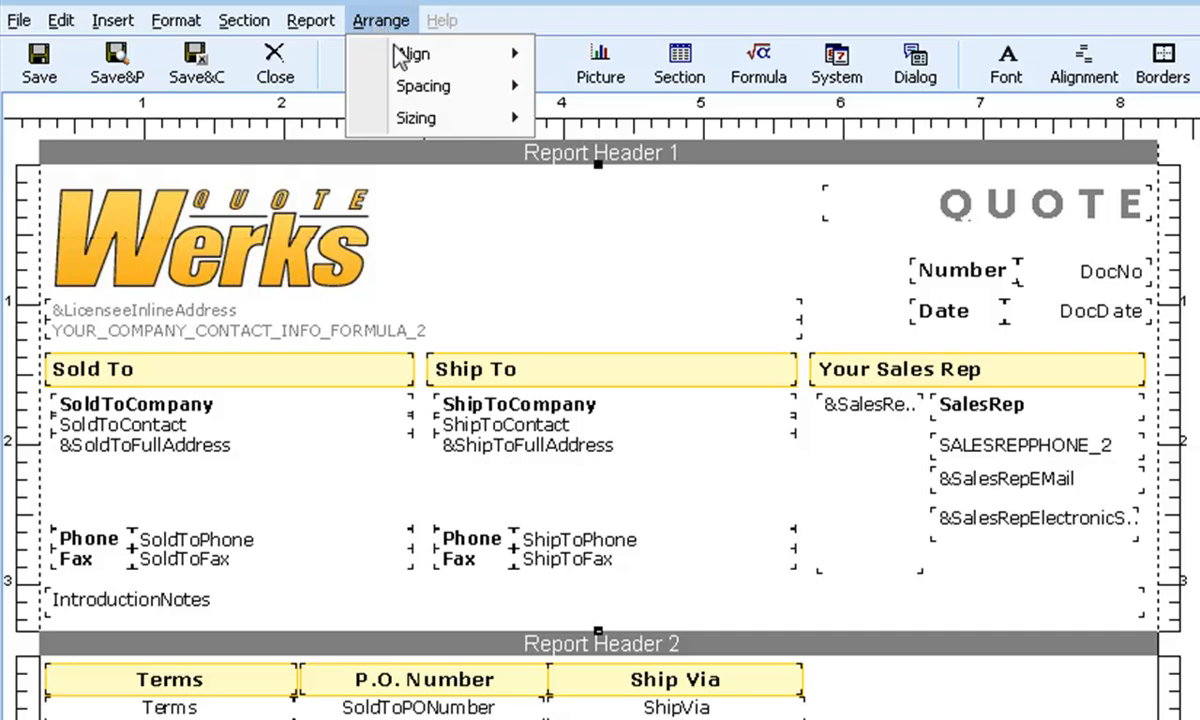
{"action": "mouse_move", "coordinate": [398, 57]}
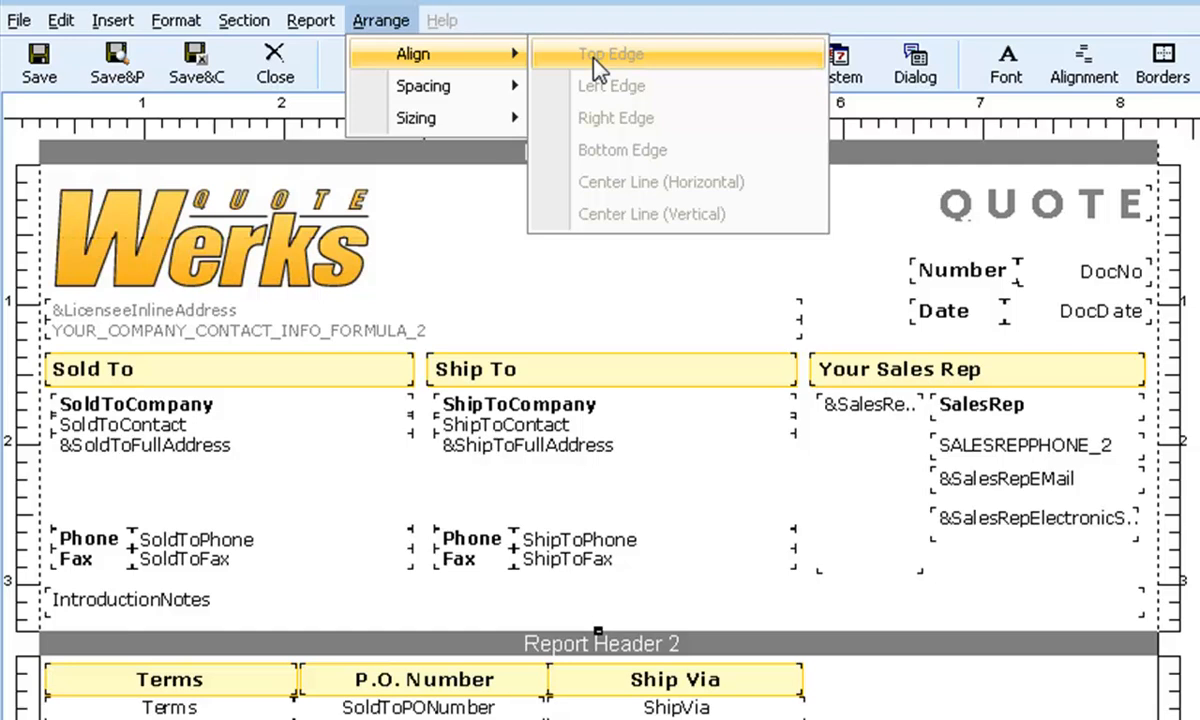
{"action": "mouse_move", "coordinate": [419, 88]}
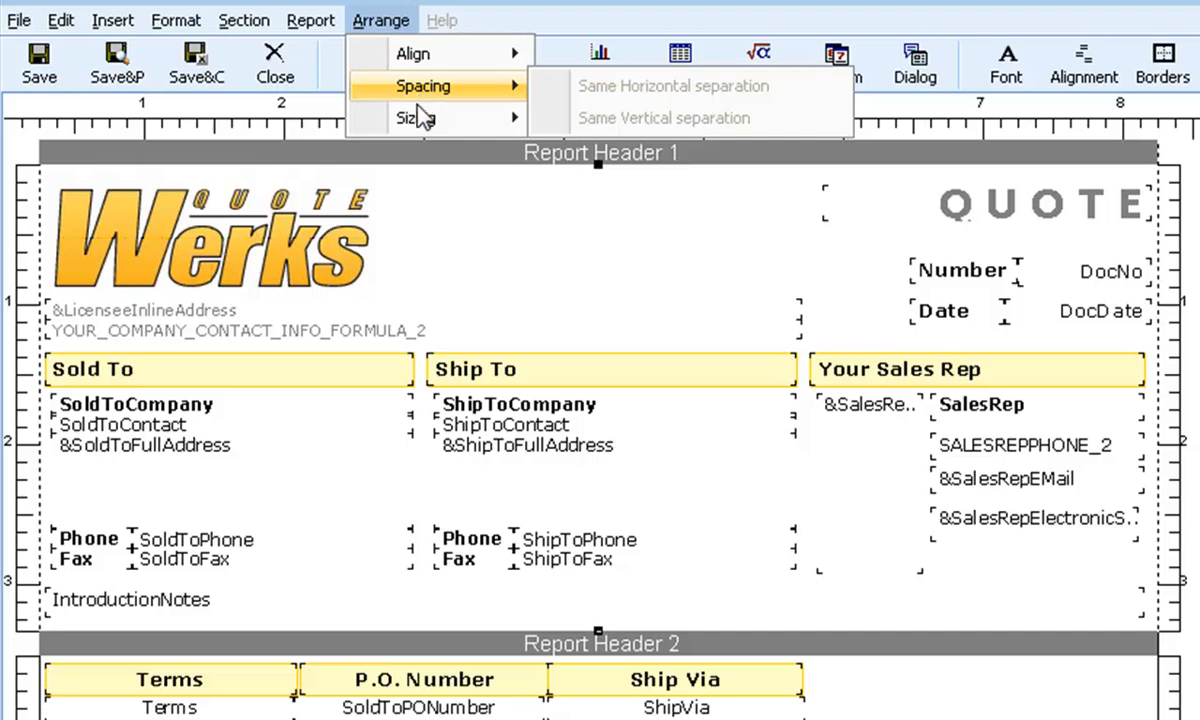
{"action": "mouse_move", "coordinate": [418, 120]}
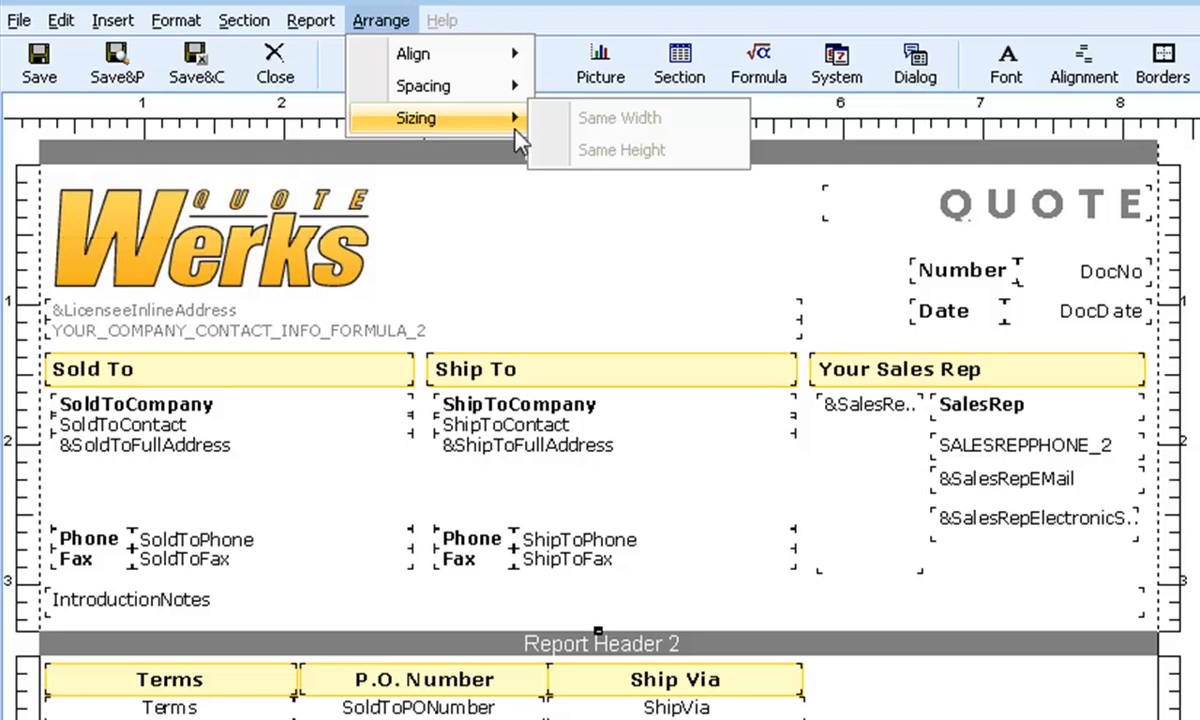
{"action": "key", "text": "Escape"}
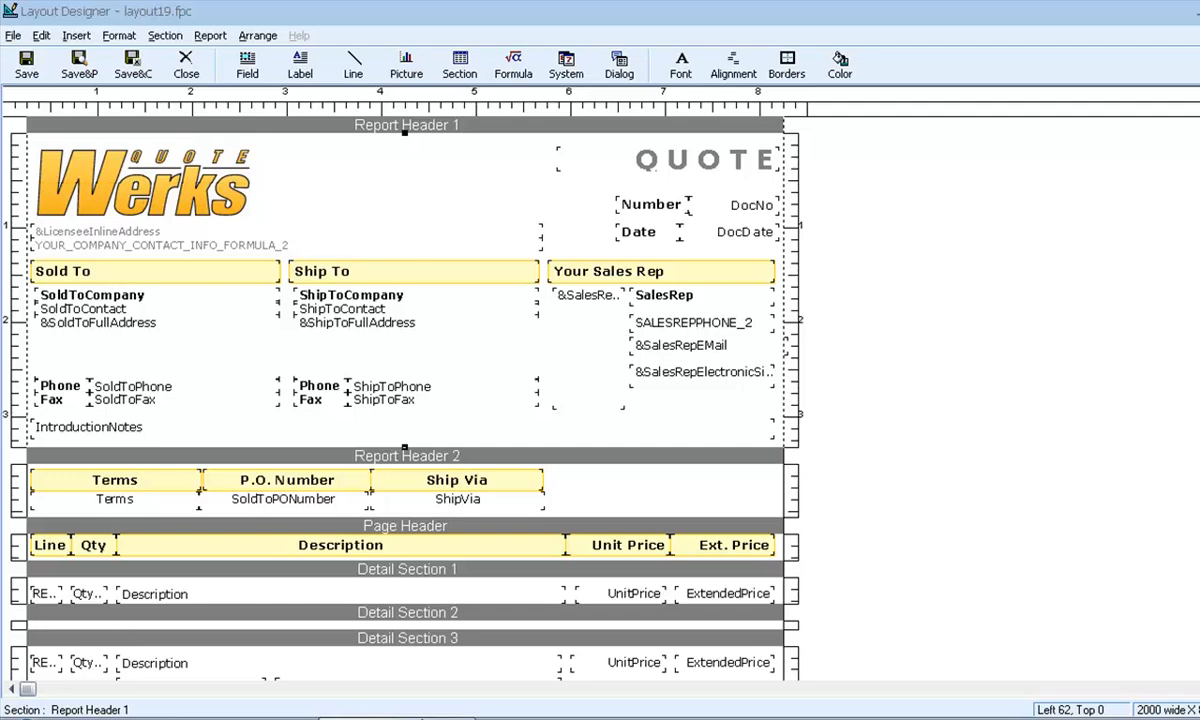
Step: Select the SoldToCompany field and the Report Header 1 section in turn, and check the Number label's format properties
{"action": "left_click", "coordinate": [137, 308]}
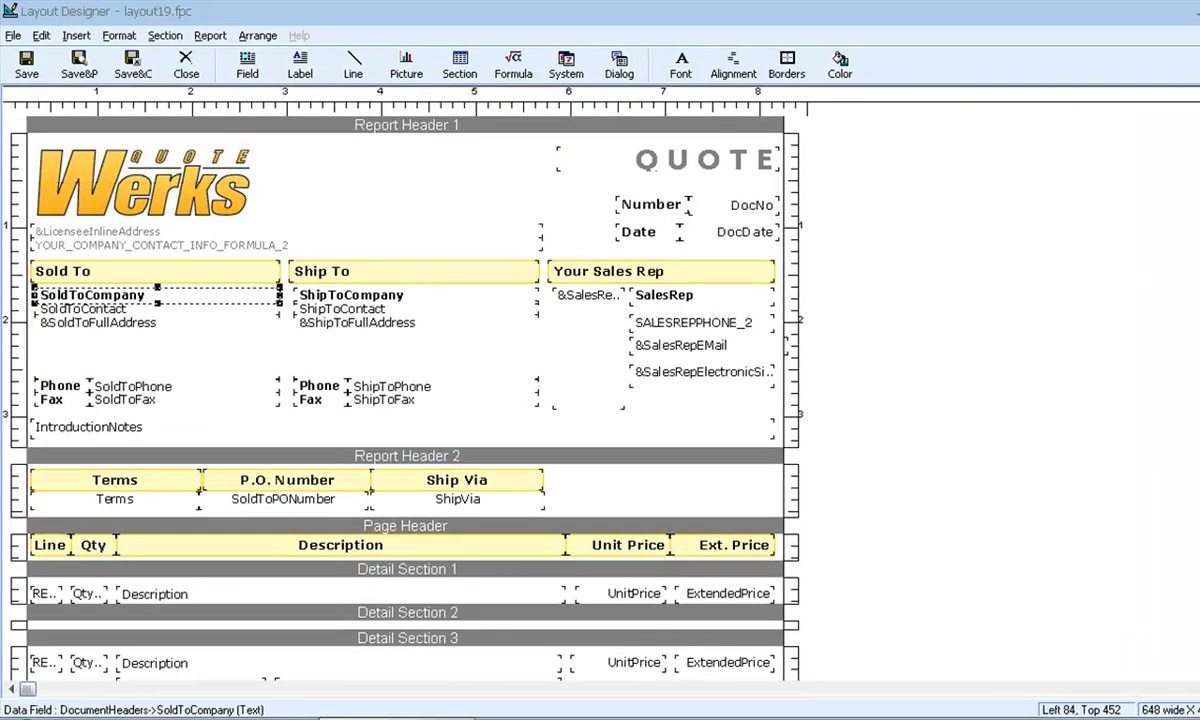
{"action": "left_click", "coordinate": [406, 125]}
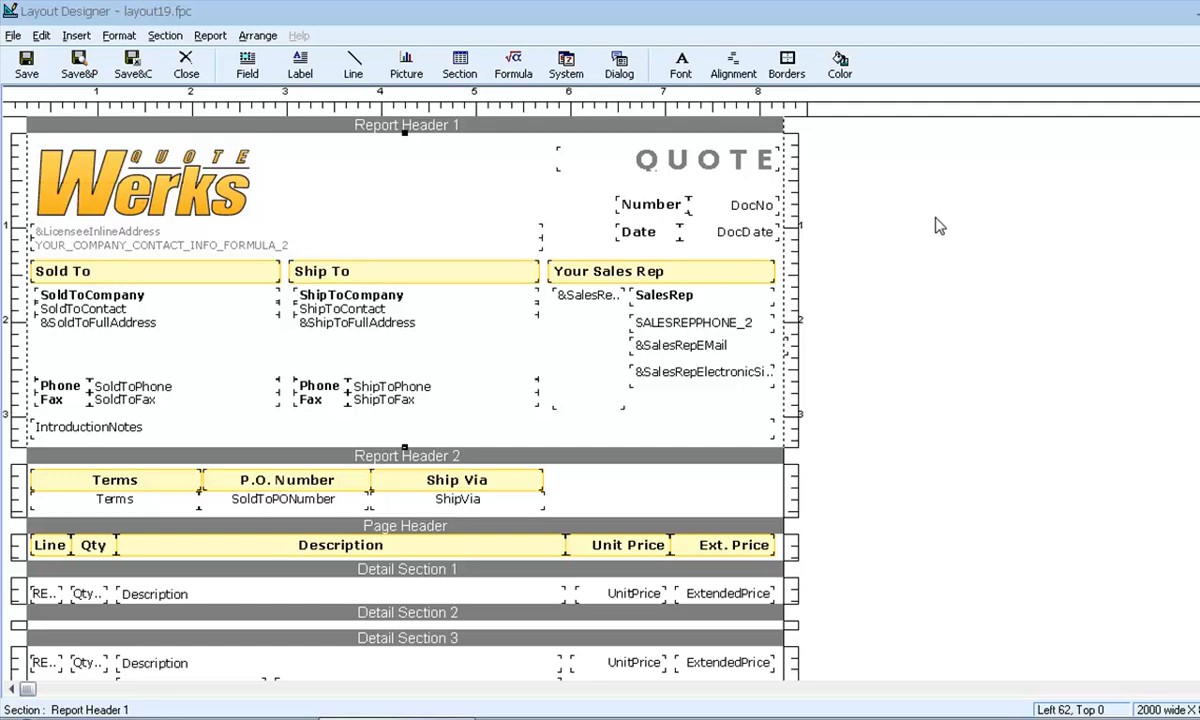
{"action": "left_click", "coordinate": [622, 202]}
{"action": "right_click", "coordinate": [622, 202]}
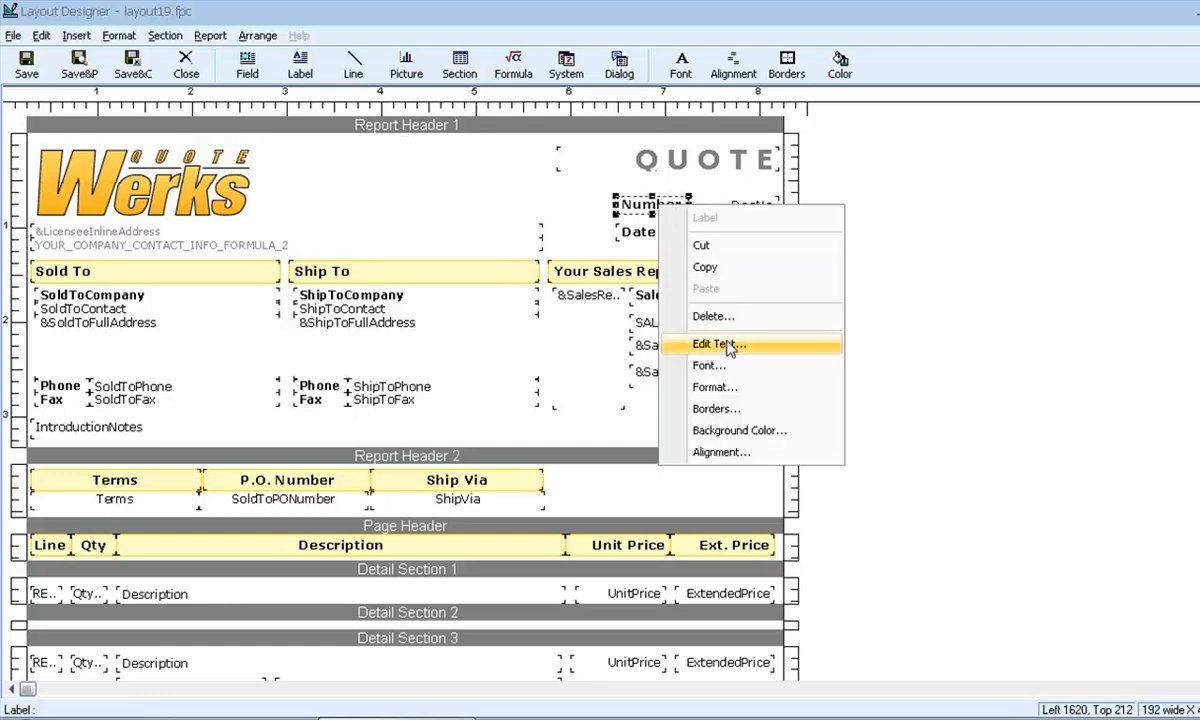
{"action": "left_click", "coordinate": [750, 390]}
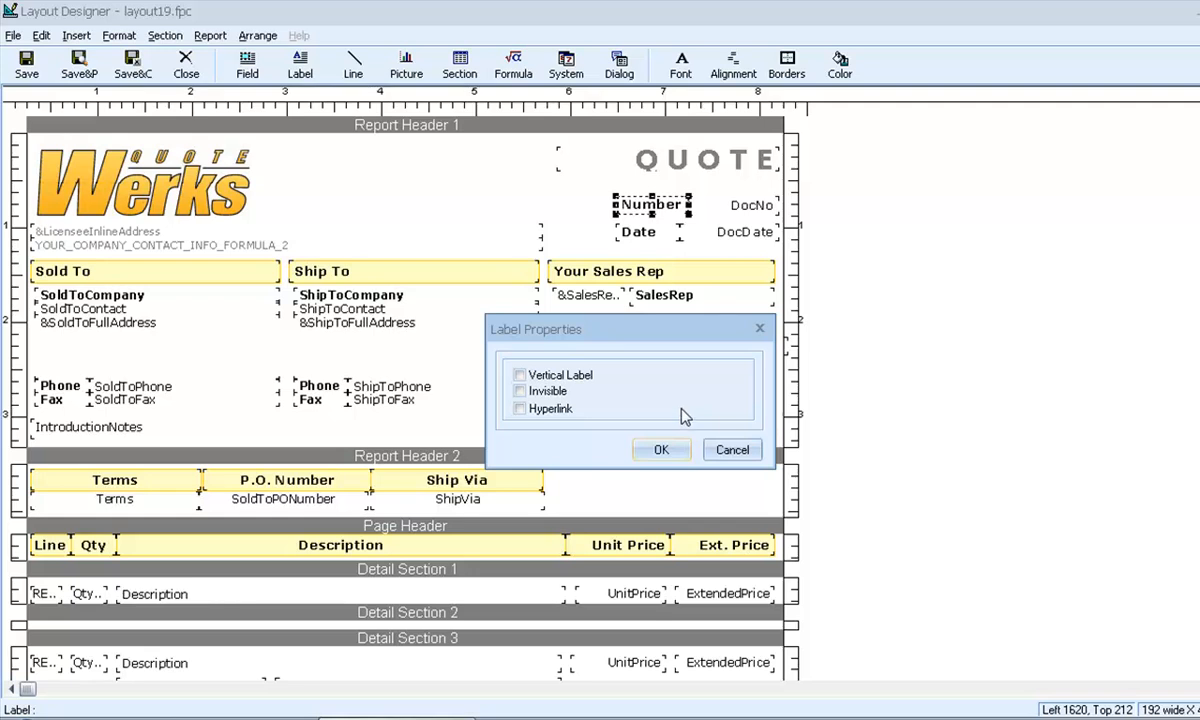
{"action": "left_click", "coordinate": [732, 450]}
Step: Check the wrapping, case and other format options of the DocNo data field without changing them
{"action": "left_click", "coordinate": [745, 208]}
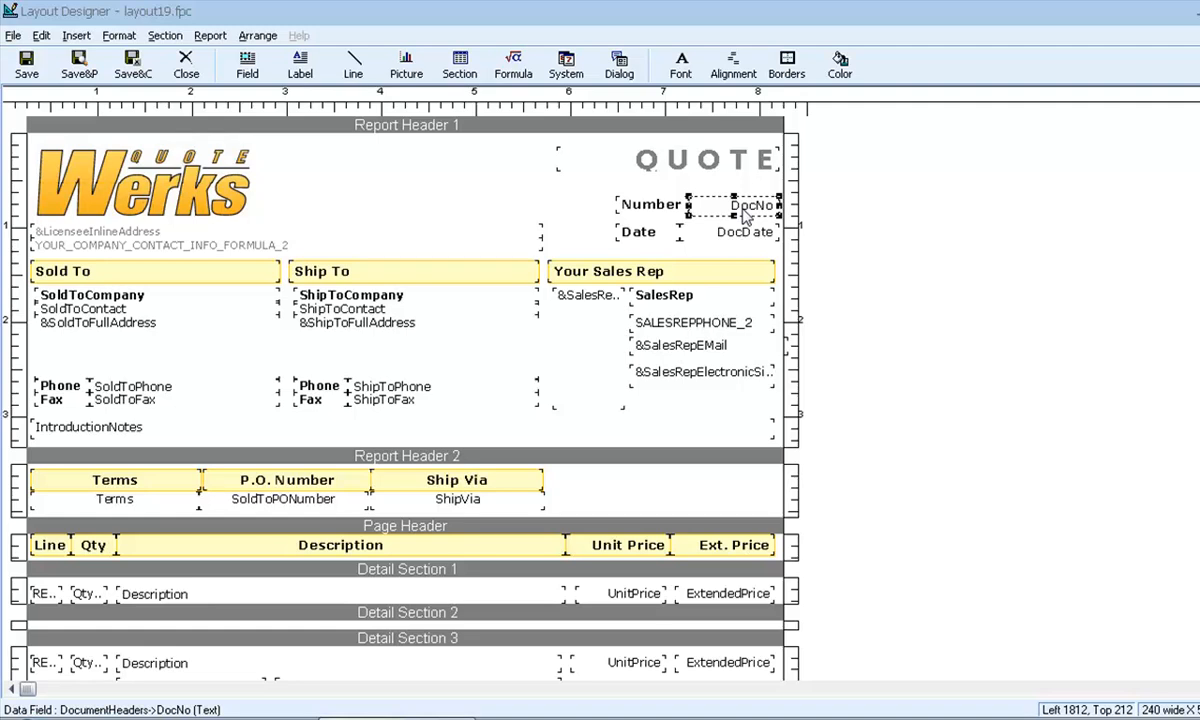
{"action": "right_click", "coordinate": [744, 213]}
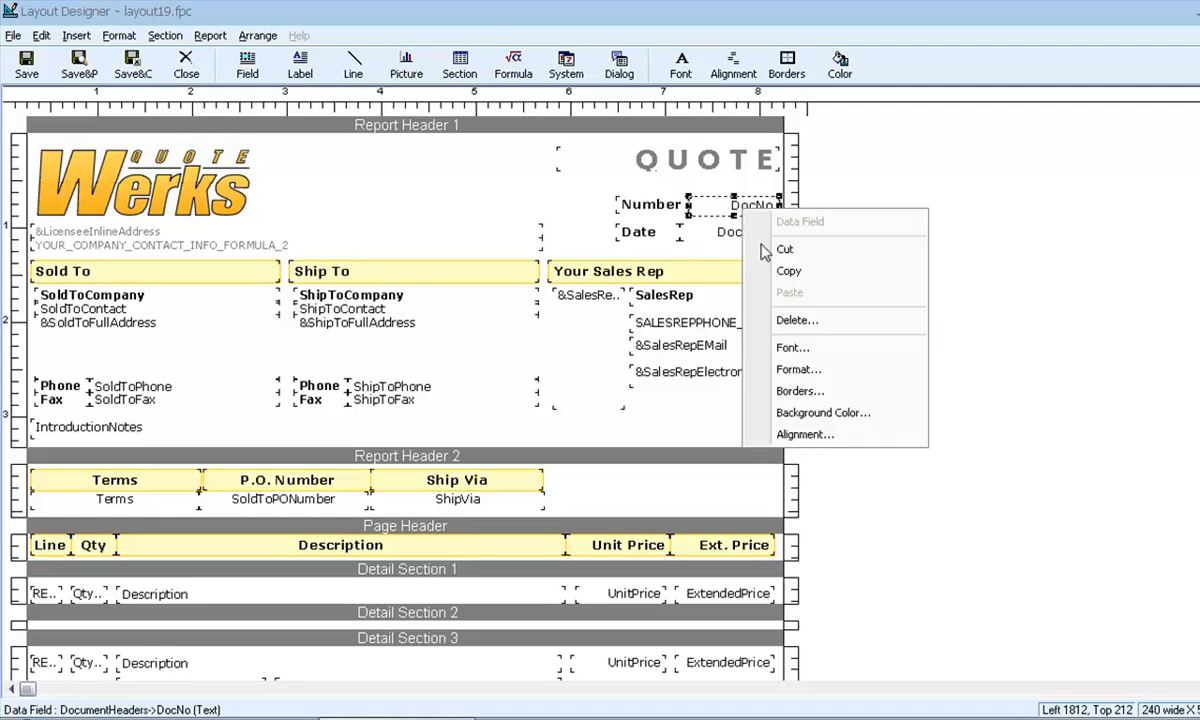
{"action": "left_click", "coordinate": [779, 369]}
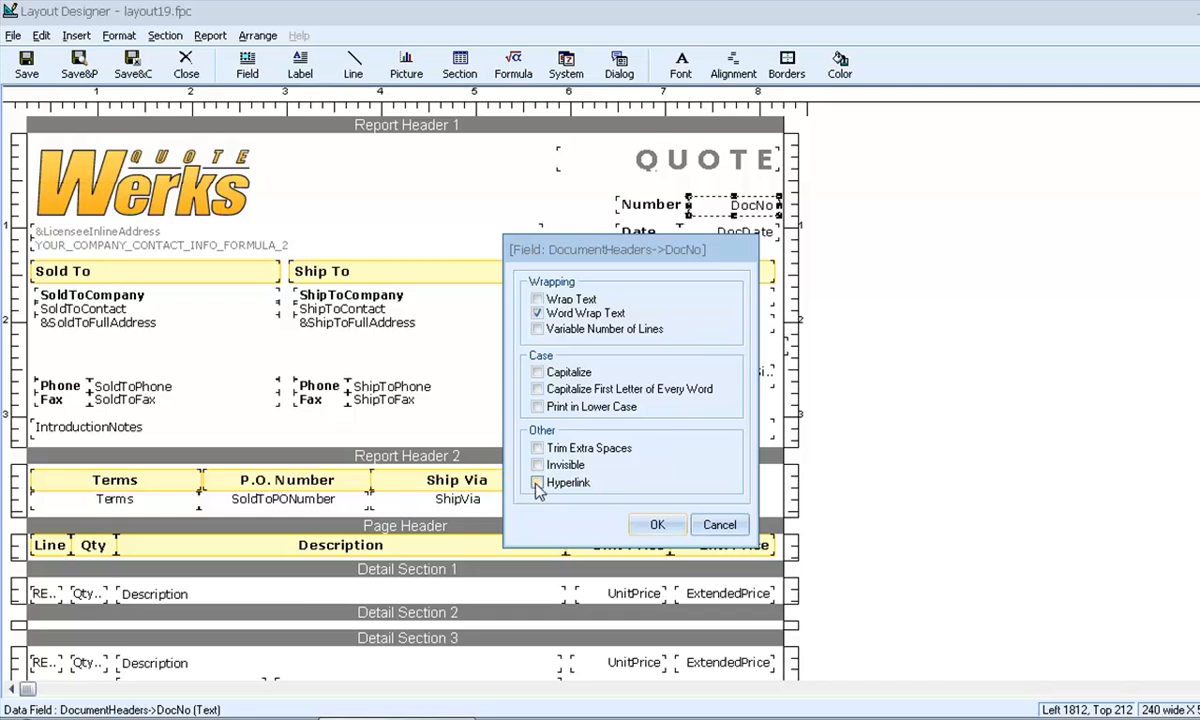
{"action": "left_click", "coordinate": [720, 525]}
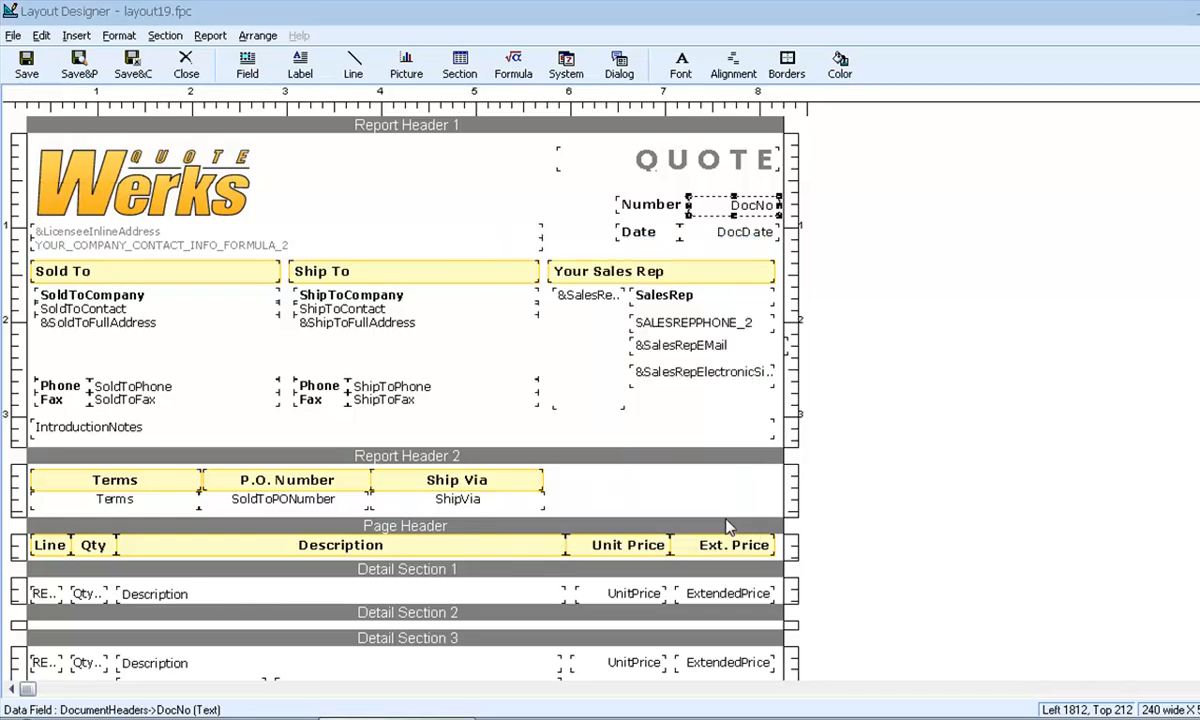
Step: Check the date and time format options of the DocDate field without changing them
{"action": "right_click", "coordinate": [716, 234]}
{"action": "left_click", "coordinate": [773, 396]}
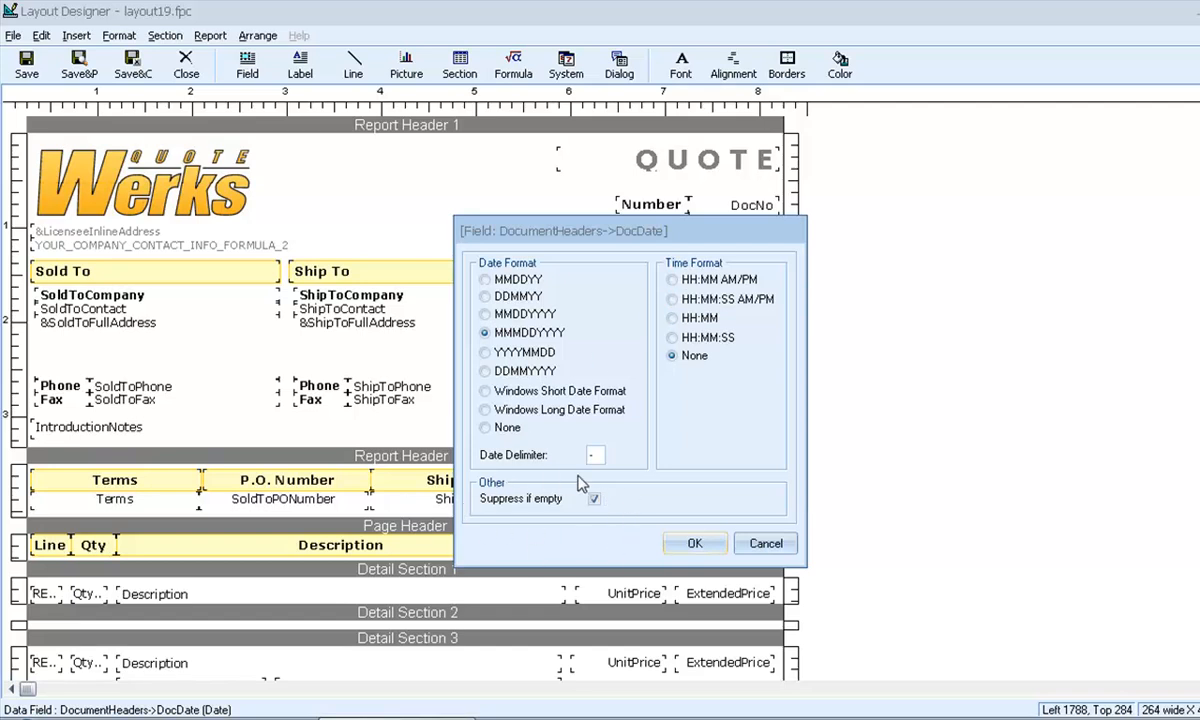
{"action": "left_click", "coordinate": [767, 544]}
Step: Check the number, prefix/suffix and currency format options of the UnitPrice field in Detail Section 1 without changing them
{"action": "left_click", "coordinate": [616, 595]}
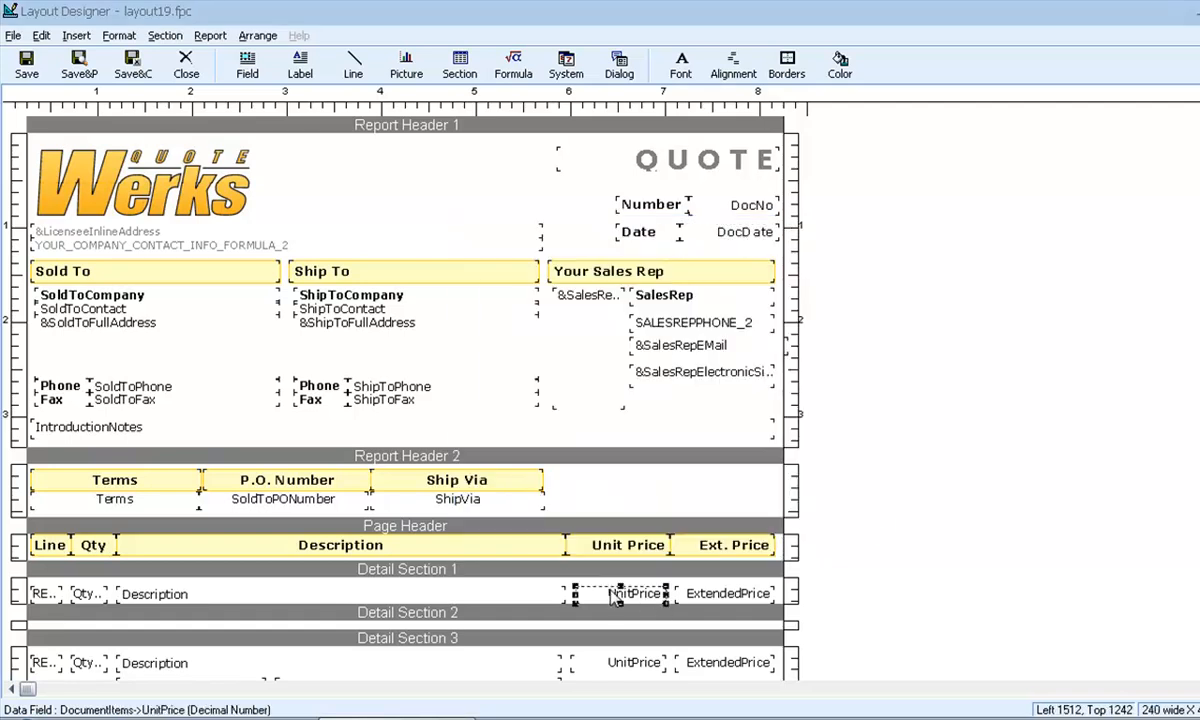
{"action": "right_click", "coordinate": [616, 596]}
{"action": "left_click", "coordinate": [668, 510]}
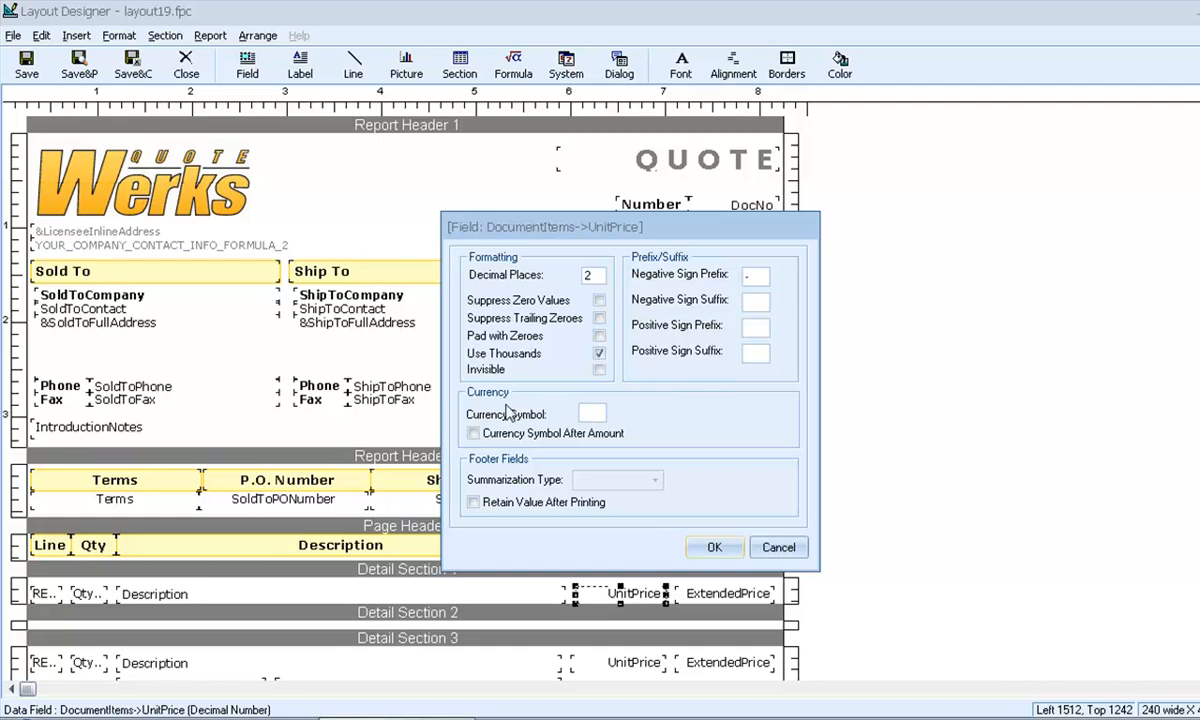
{"action": "left_click", "coordinate": [770, 546]}
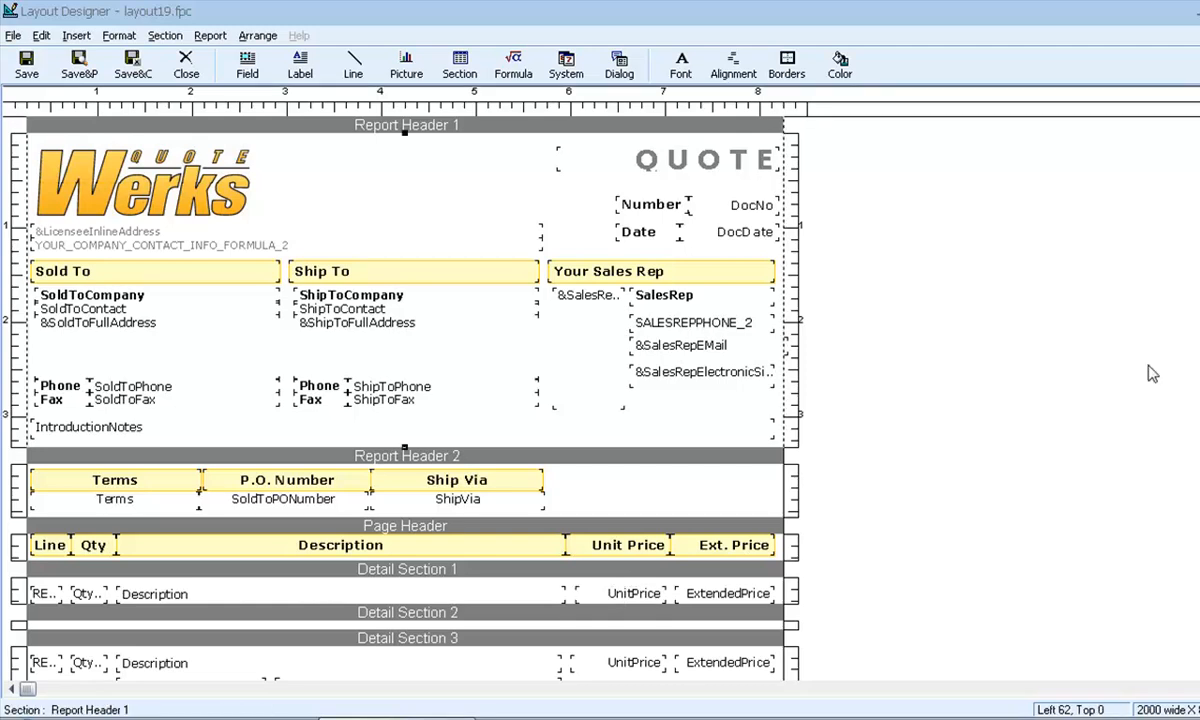
Step: Check the page advance, record and keep-together format options of Detail Section 1 without changing them
{"action": "right_click", "coordinate": [548, 575]}
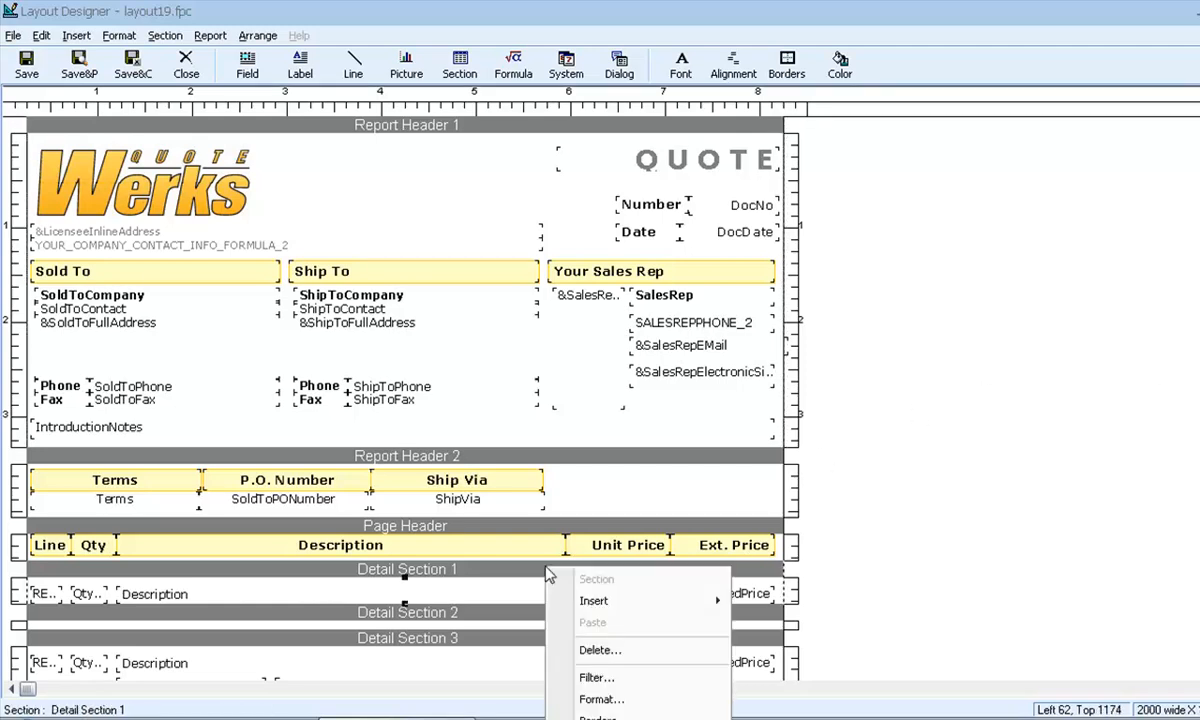
{"action": "left_click", "coordinate": [612, 699]}
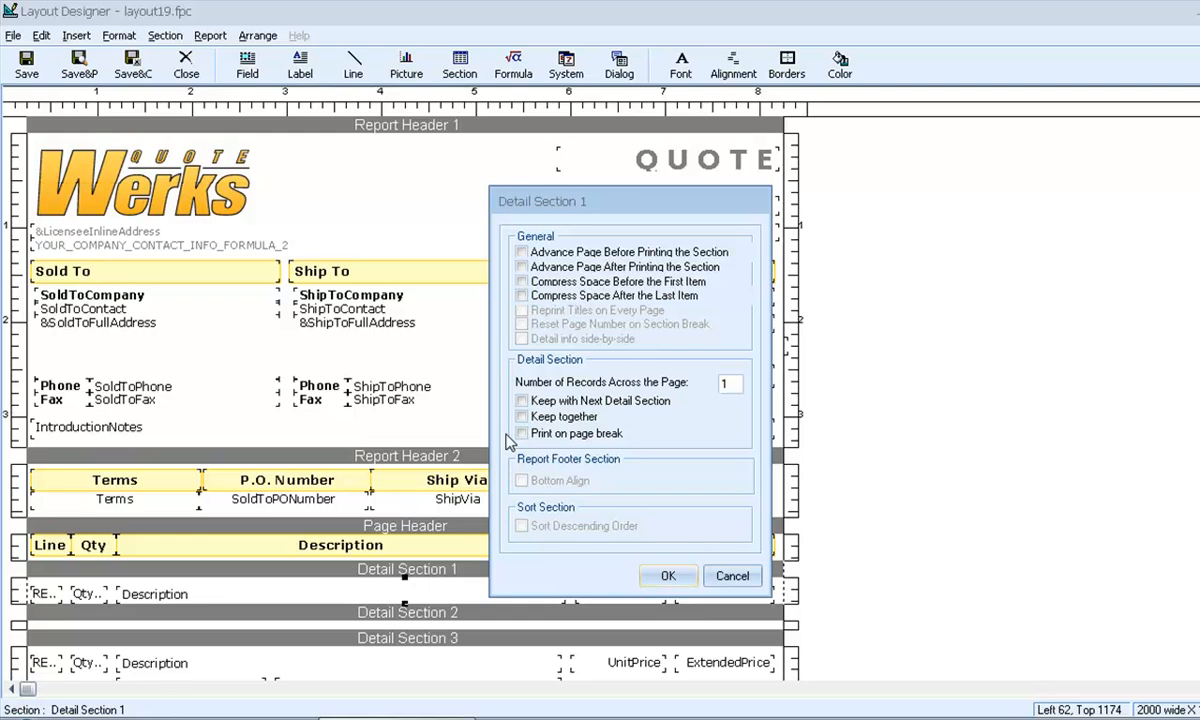
{"action": "left_click", "coordinate": [731, 576]}
Step: Review the tables and fields available for inserting a data field into Report Header 1, without inserting one
{"action": "left_click", "coordinate": [407, 125]}
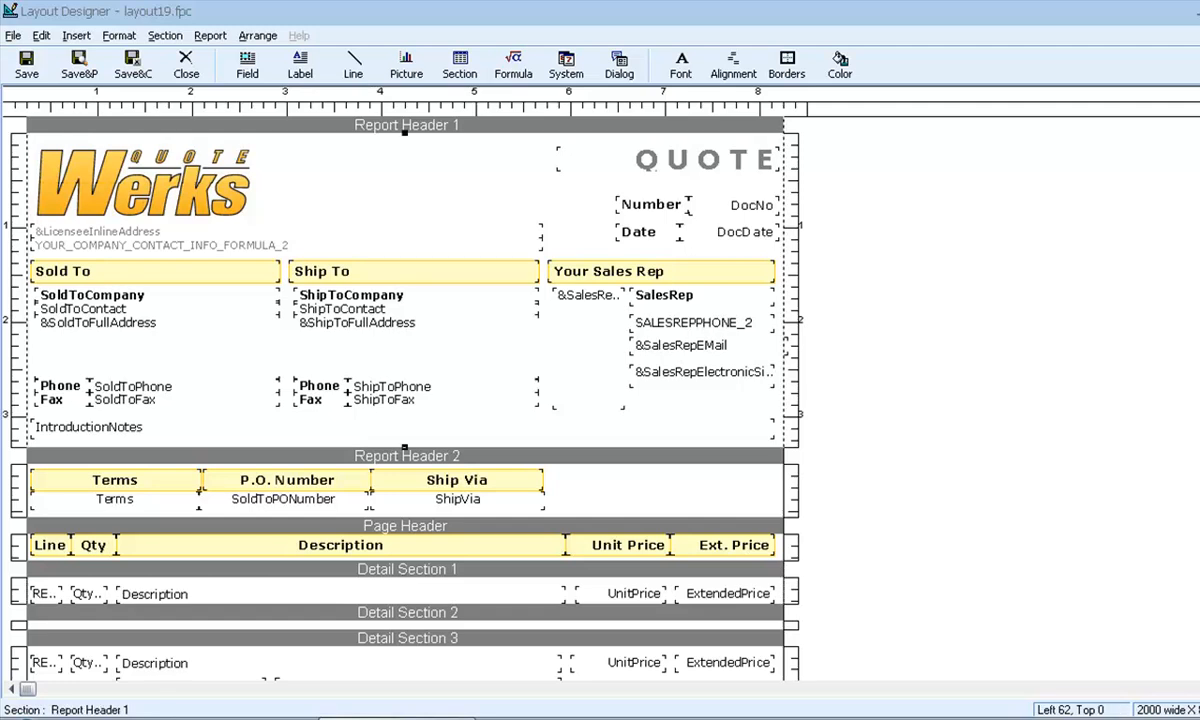
{"action": "right_click", "coordinate": [851, 208]}
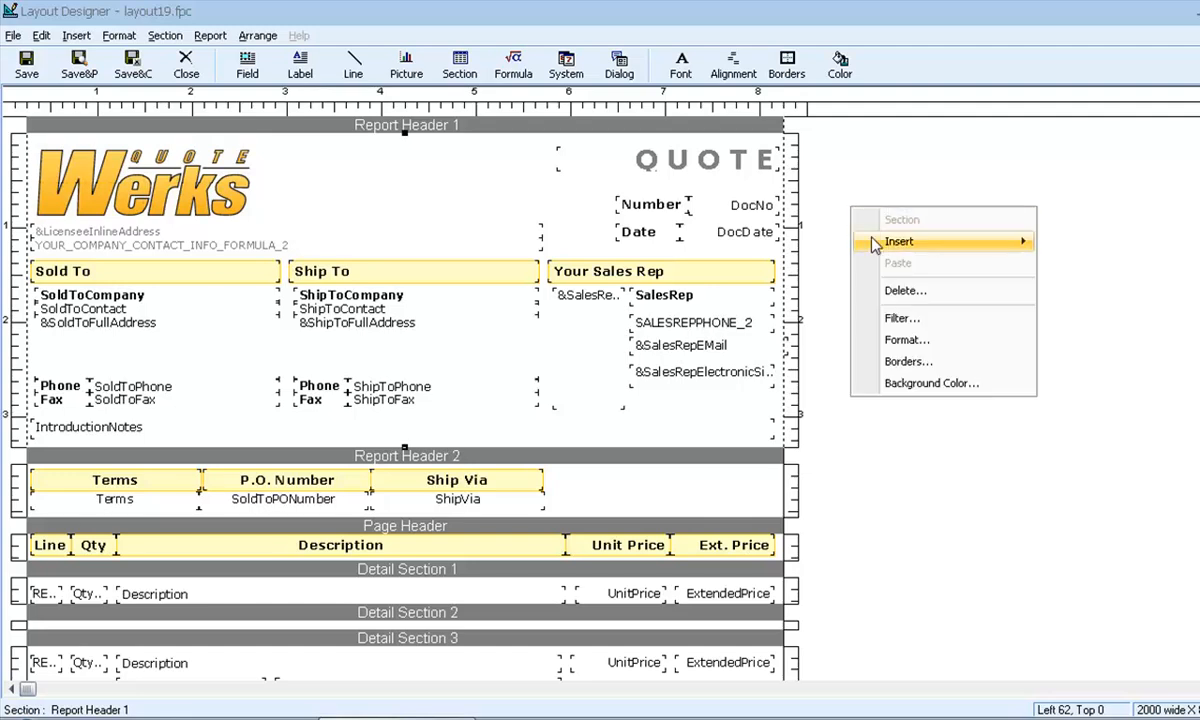
{"action": "mouse_move", "coordinate": [906, 250]}
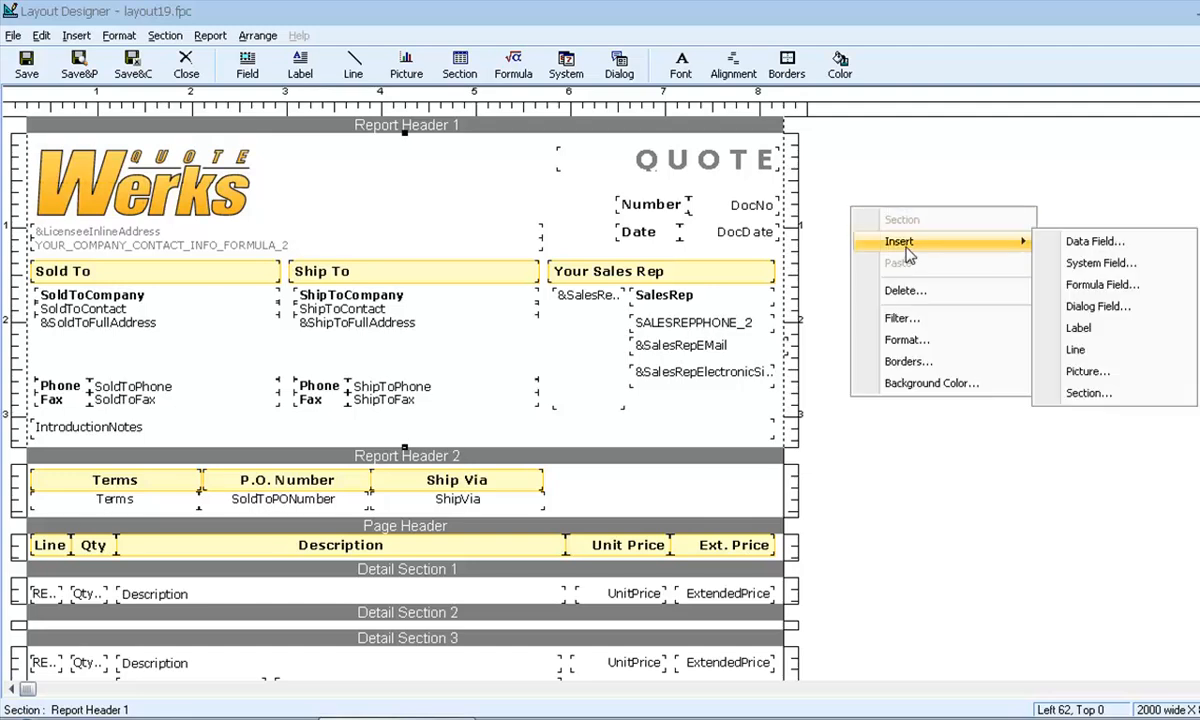
{"action": "left_click", "coordinate": [1074, 244]}
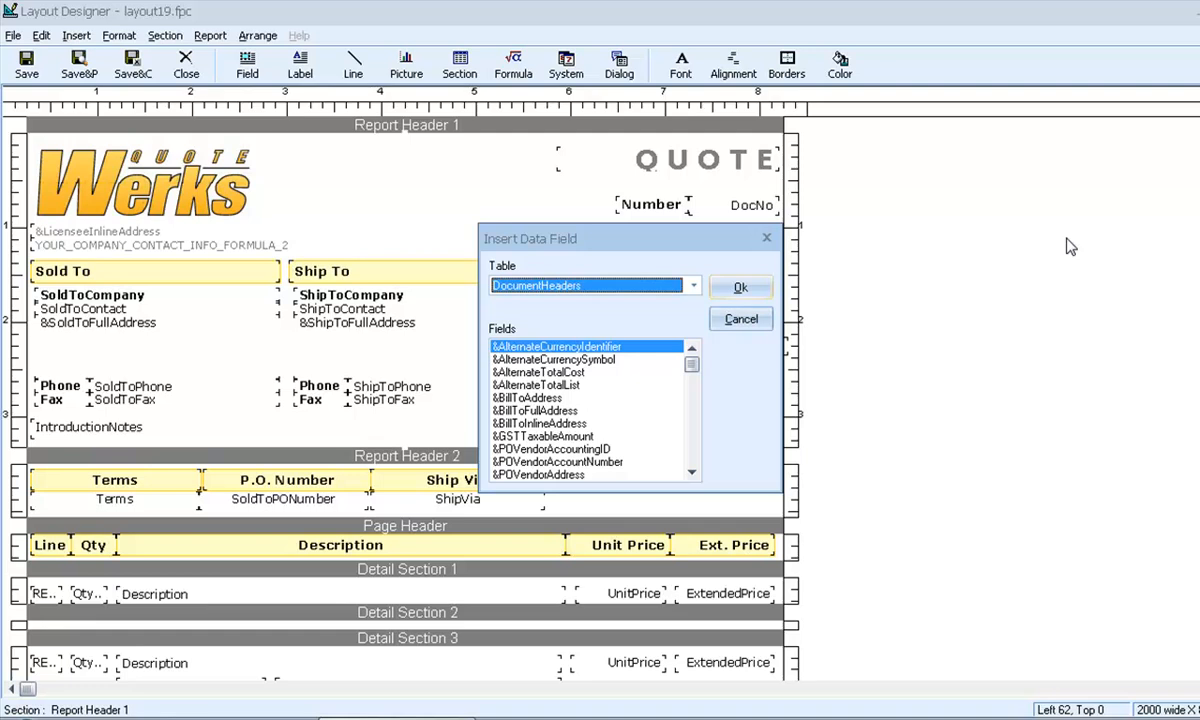
{"action": "left_click", "coordinate": [572, 287]}
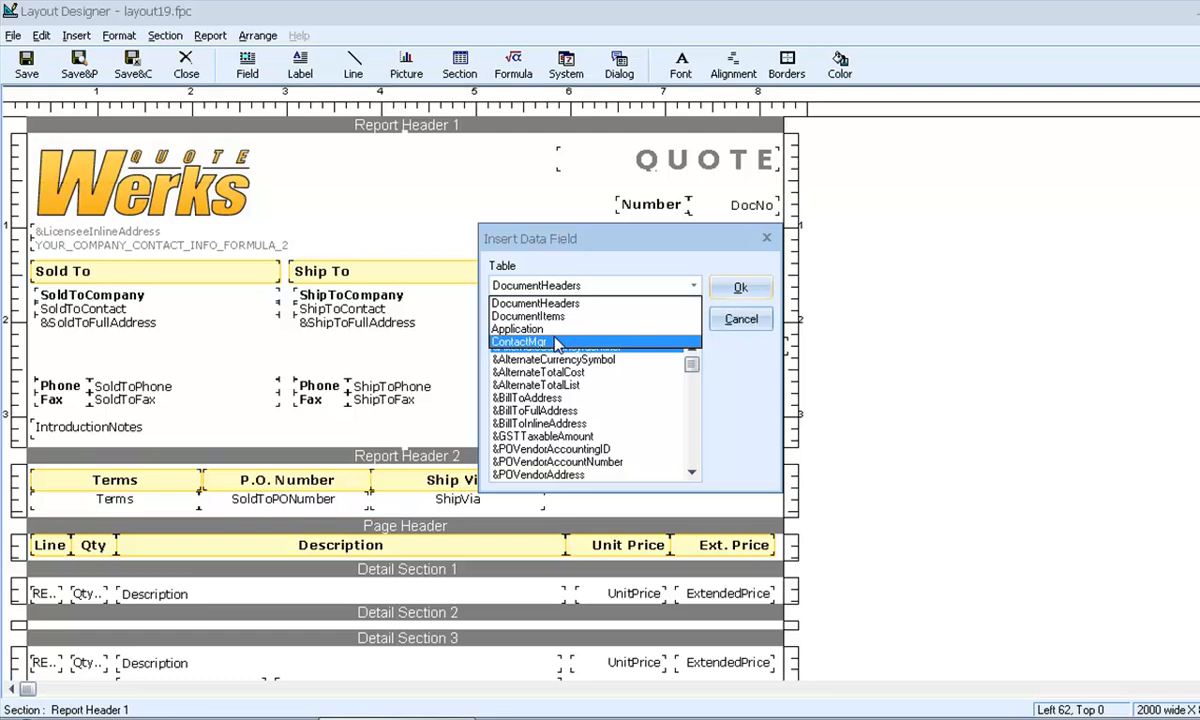
{"action": "left_click", "coordinate": [742, 351]}
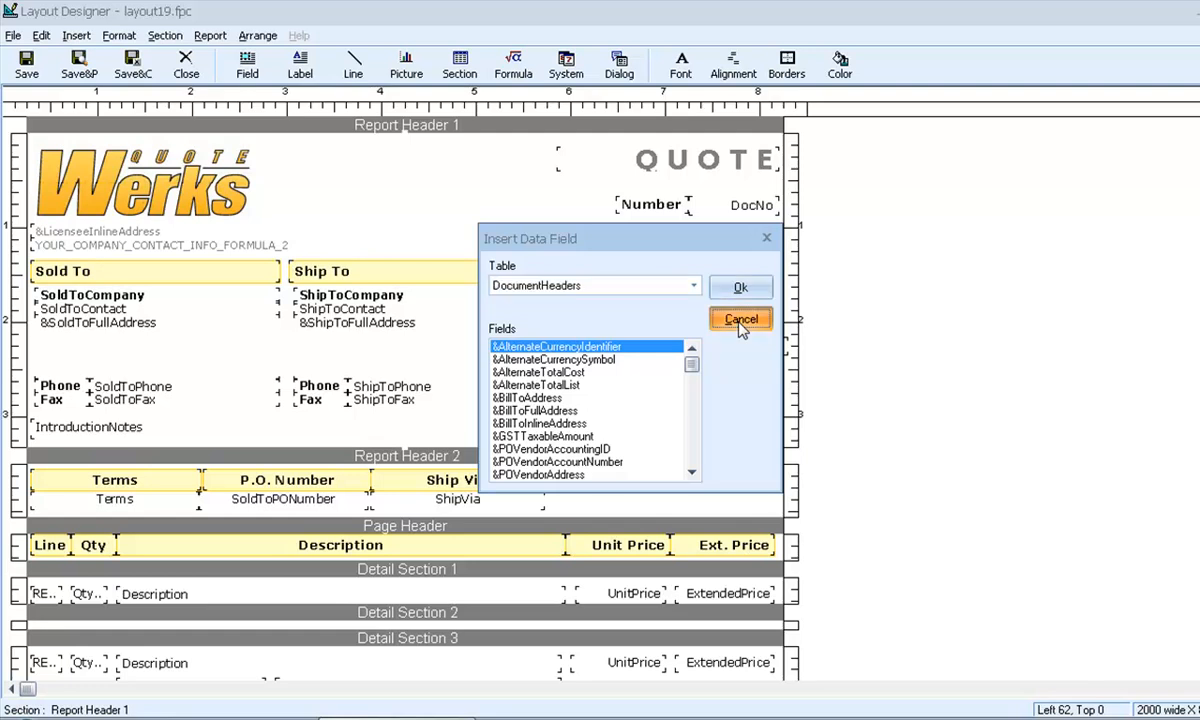
{"action": "left_click", "coordinate": [742, 322]}
Step: Examine the formula editor for a new formula field named DemoFormula in Report Header 1, without inserting the field
{"action": "right_click", "coordinate": [821, 214]}
{"action": "mouse_move", "coordinate": [868, 250]}
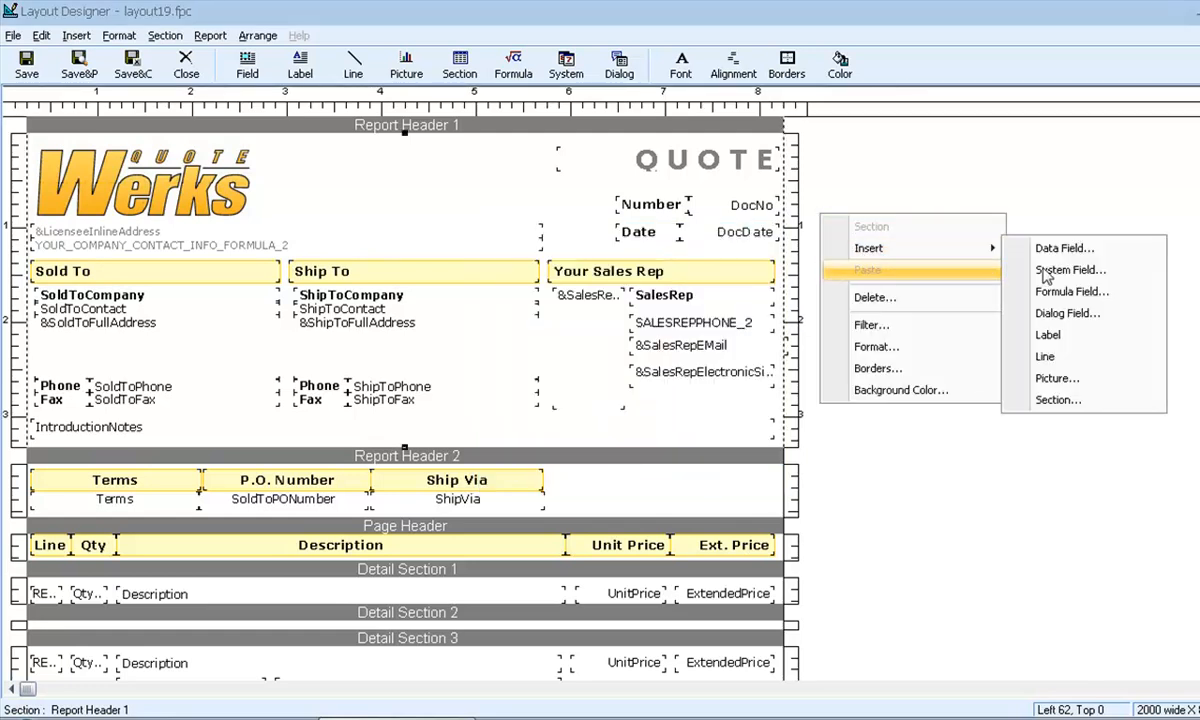
{"action": "left_click", "coordinate": [1040, 296]}
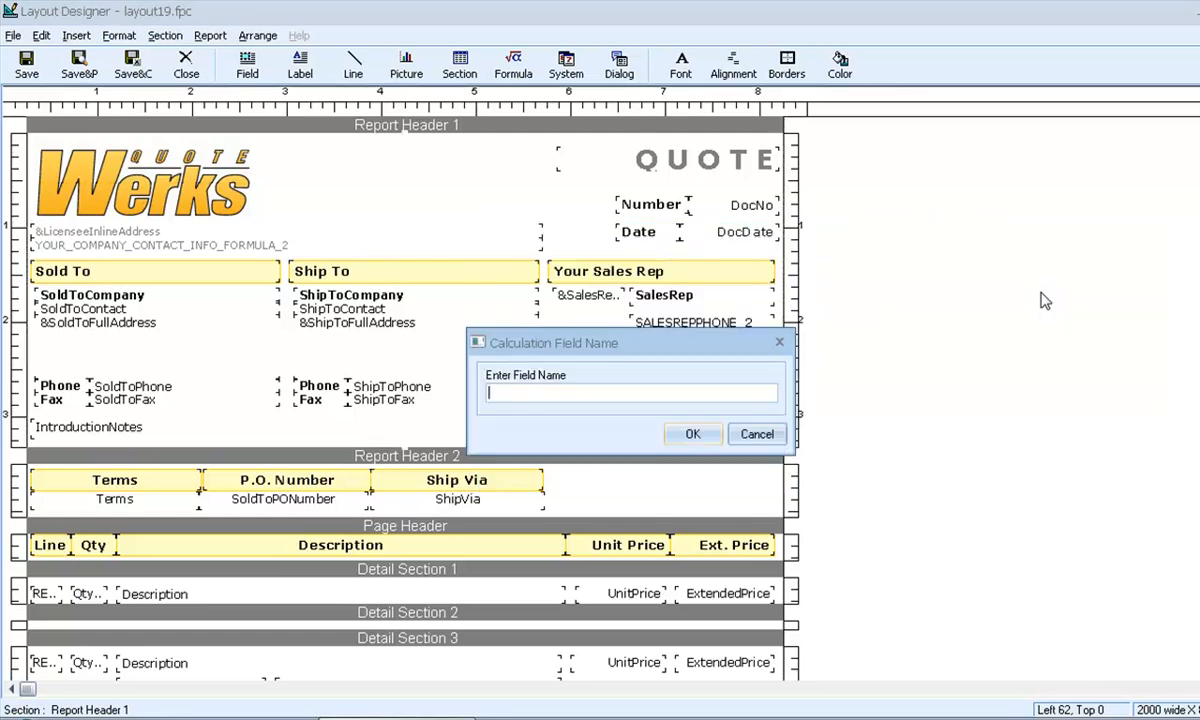
{"action": "type", "text": "DemoFormula"}
{"action": "key", "text": "Return"}
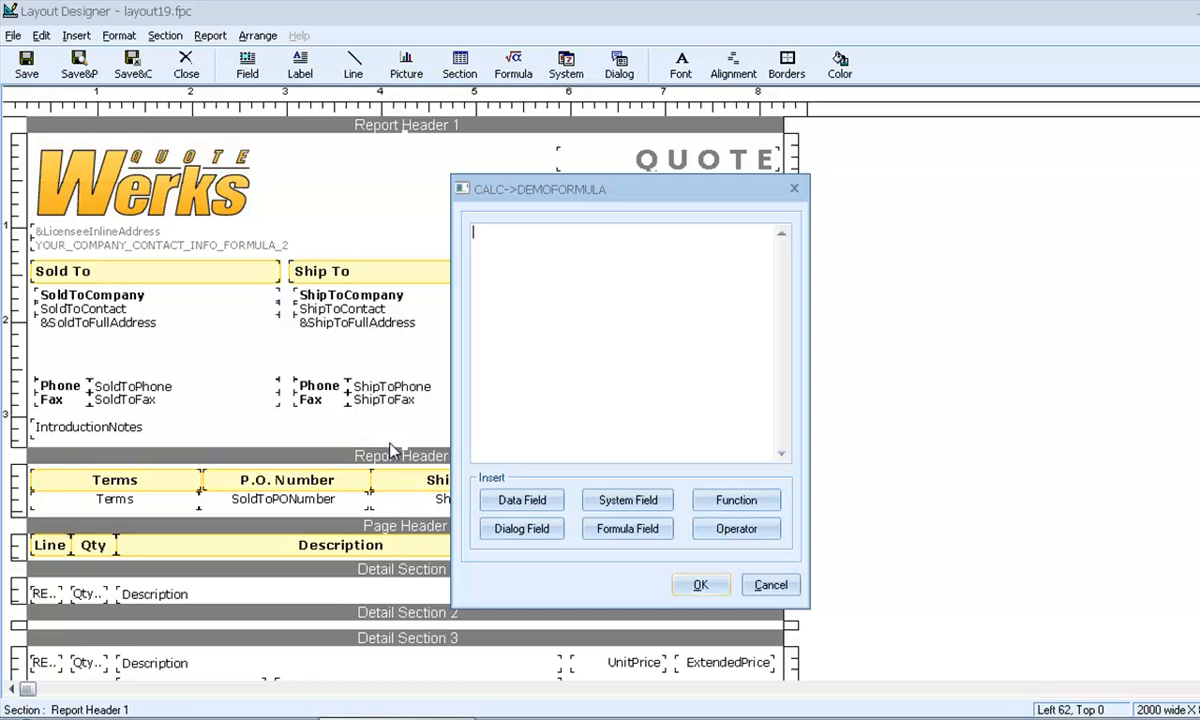
{"action": "left_click", "coordinate": [771, 585]}
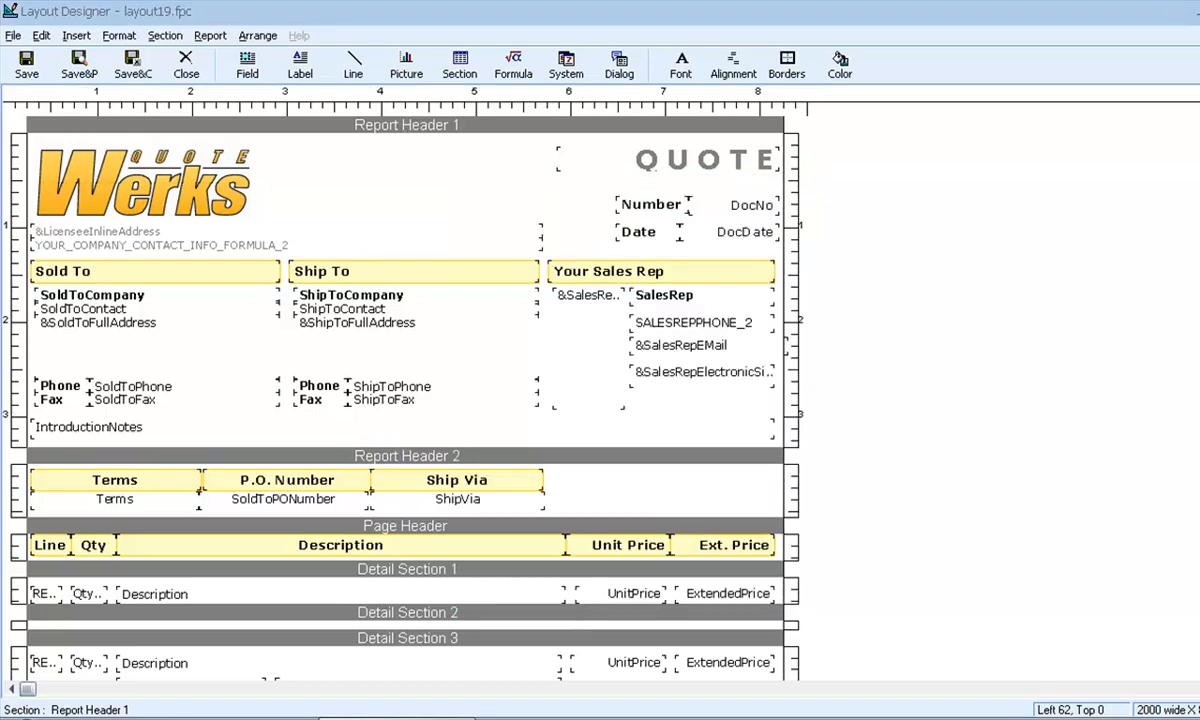
Step: Create a new report dialog field named DemoDialog with the Text field type
{"action": "left_click", "coordinate": [88, 38]}
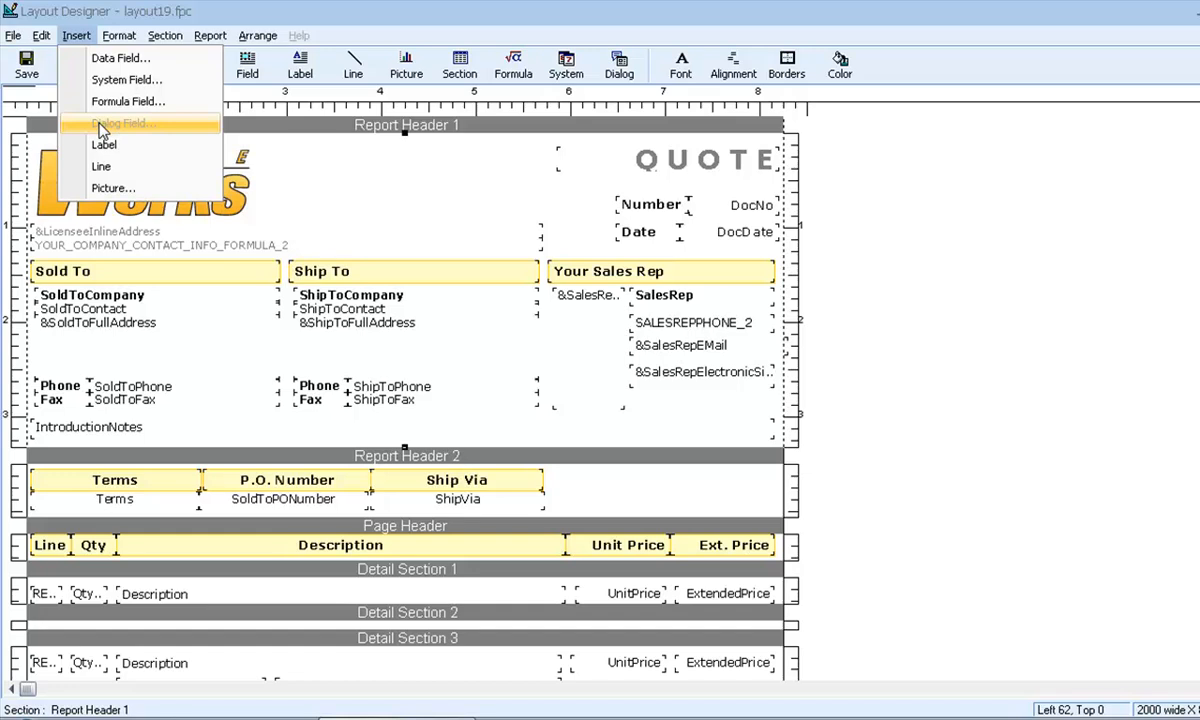
{"action": "mouse_move", "coordinate": [208, 40]}
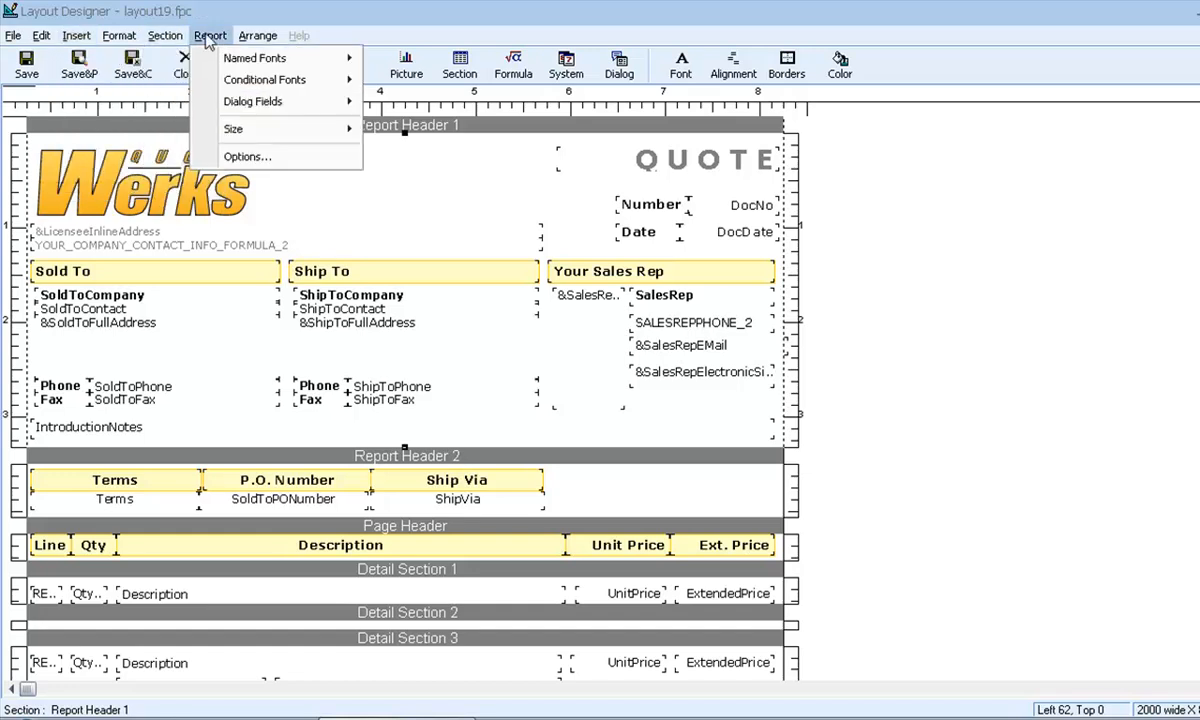
{"action": "mouse_move", "coordinate": [268, 102]}
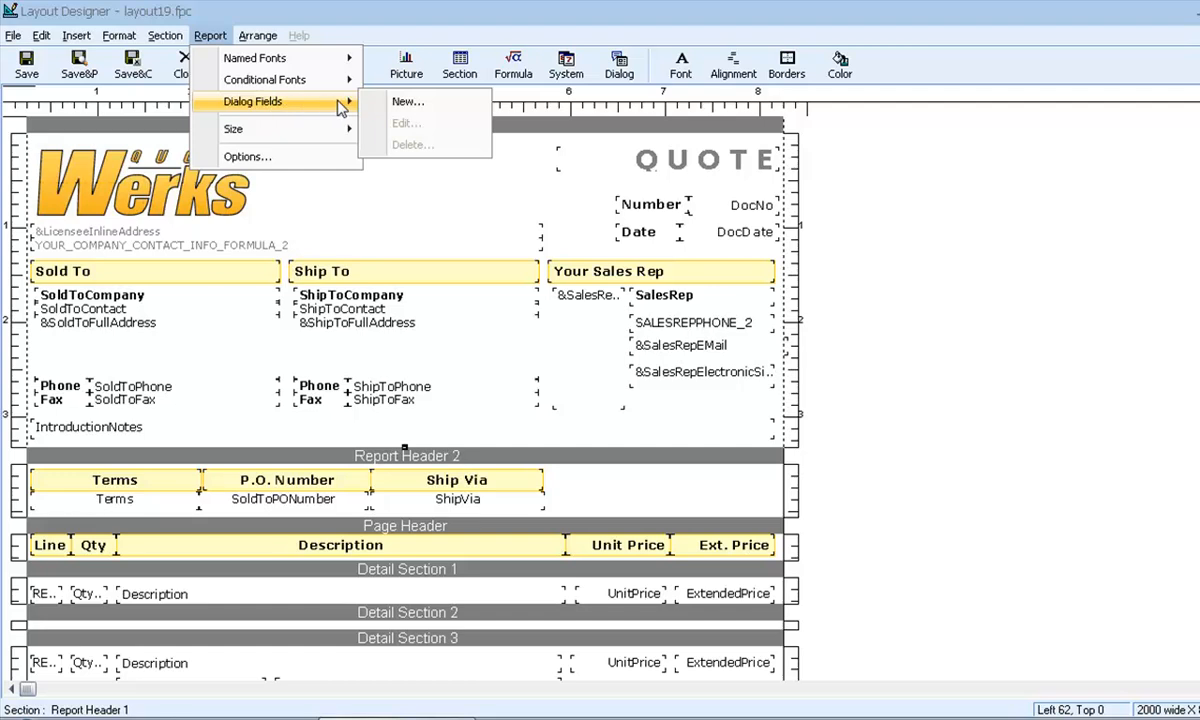
{"action": "left_click", "coordinate": [416, 103]}
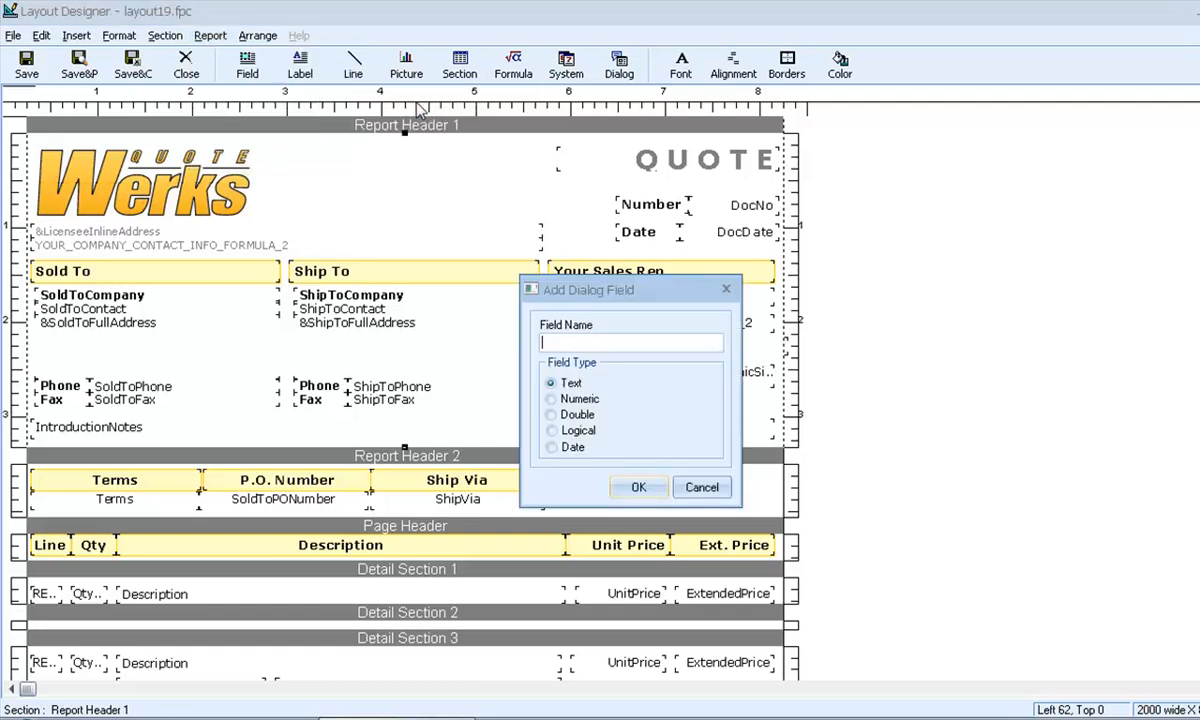
{"action": "type", "text": "DemoDialog"}
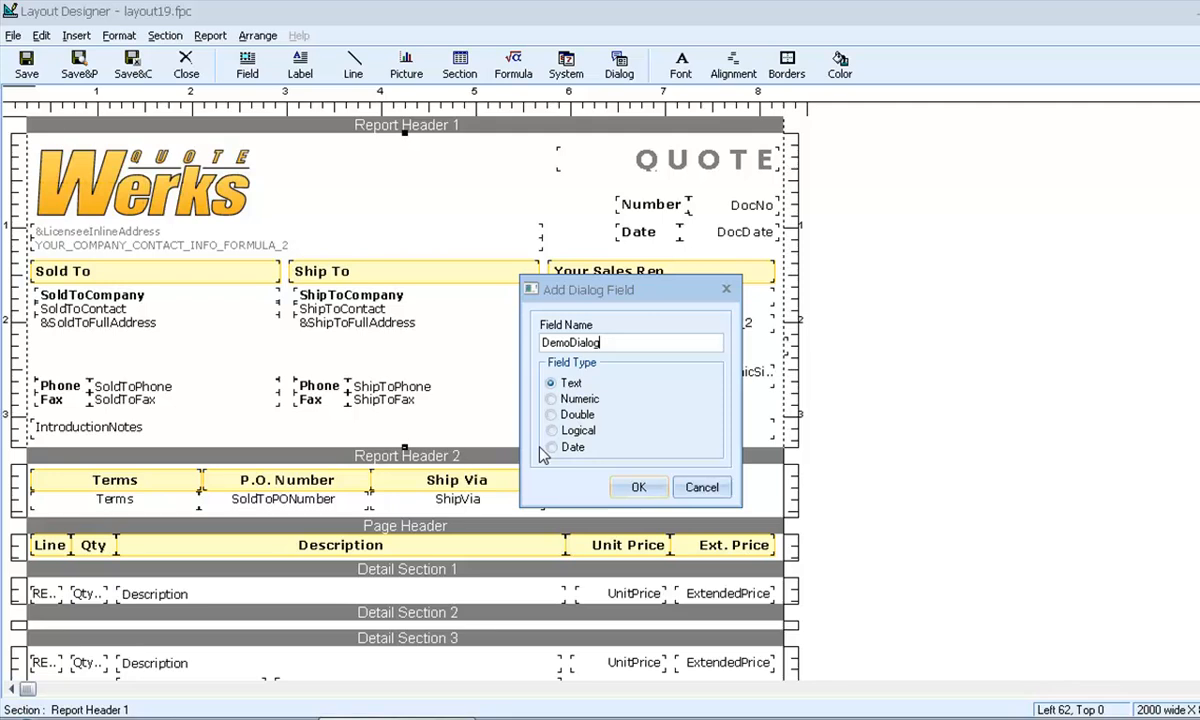
{"action": "left_click", "coordinate": [636, 488]}
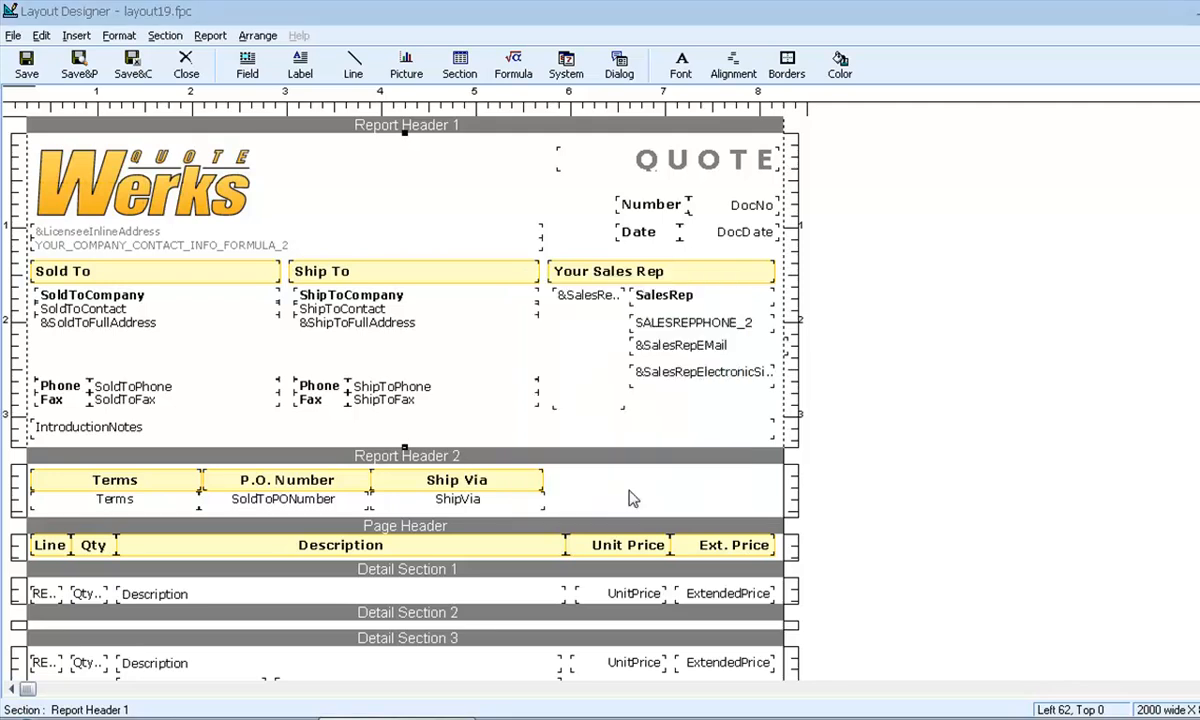
Step: Save and preview the layout, answering the DEMODIALOG prompt with "Response", and return to the layout
{"action": "left_click", "coordinate": [79, 65]}
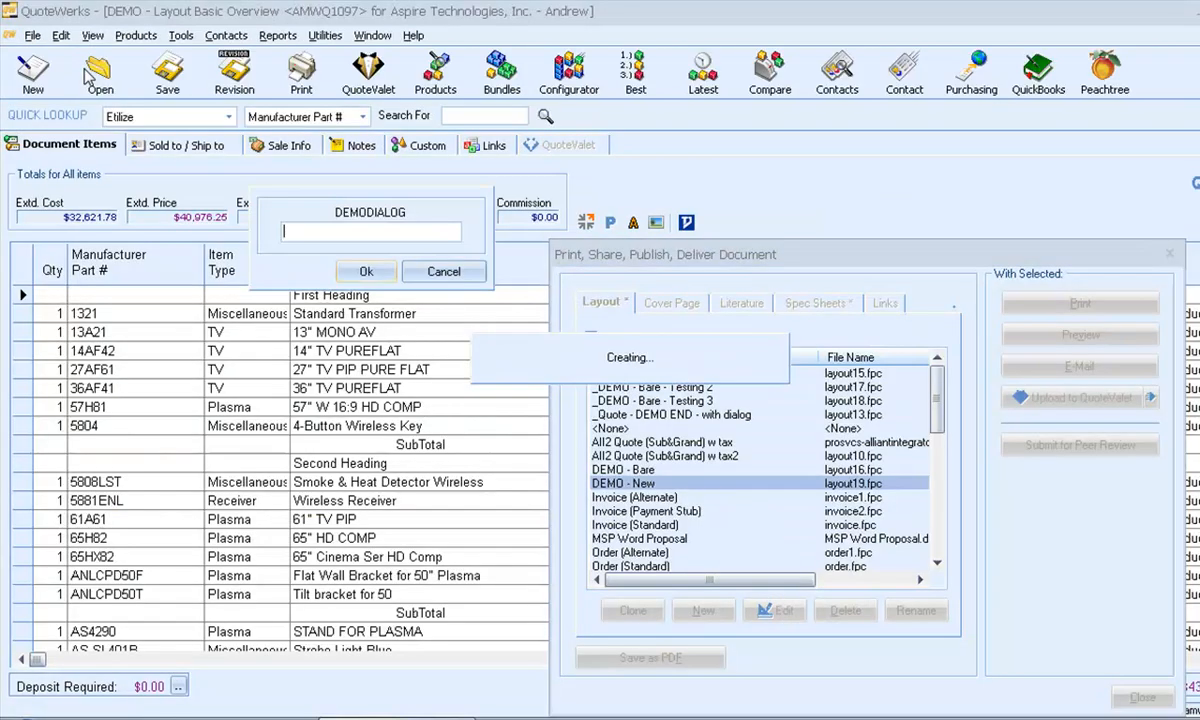
{"action": "type", "text": "Response"}
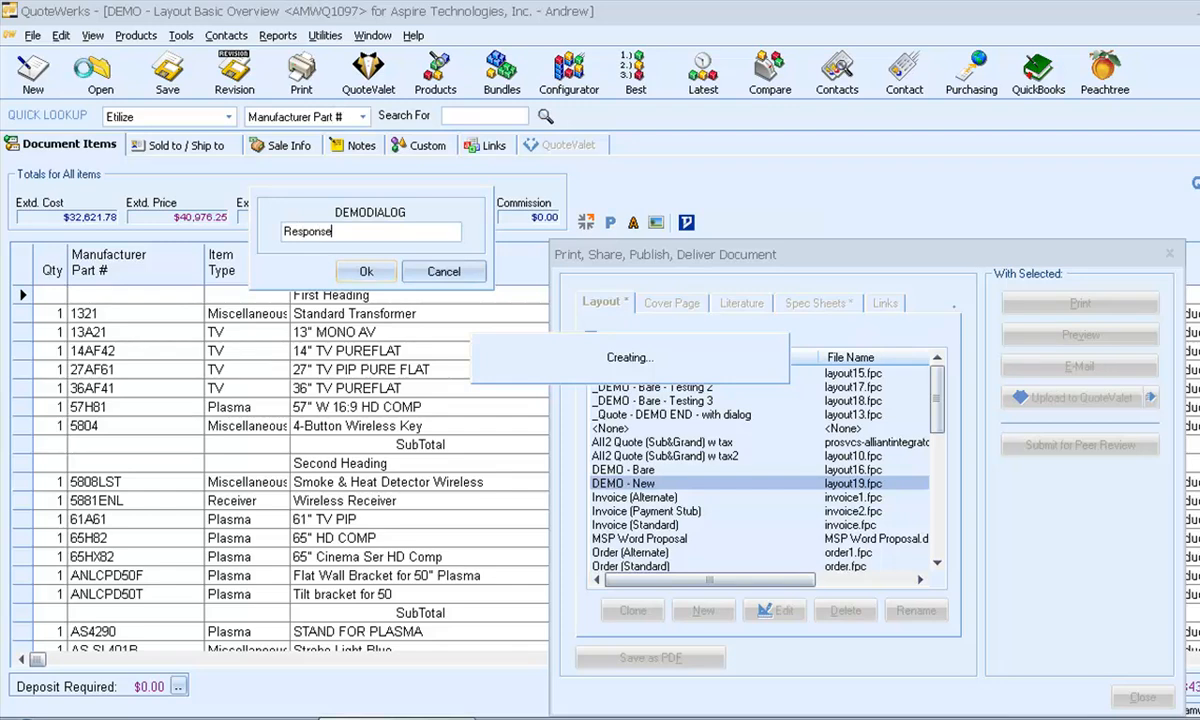
{"action": "key", "text": "Return"}
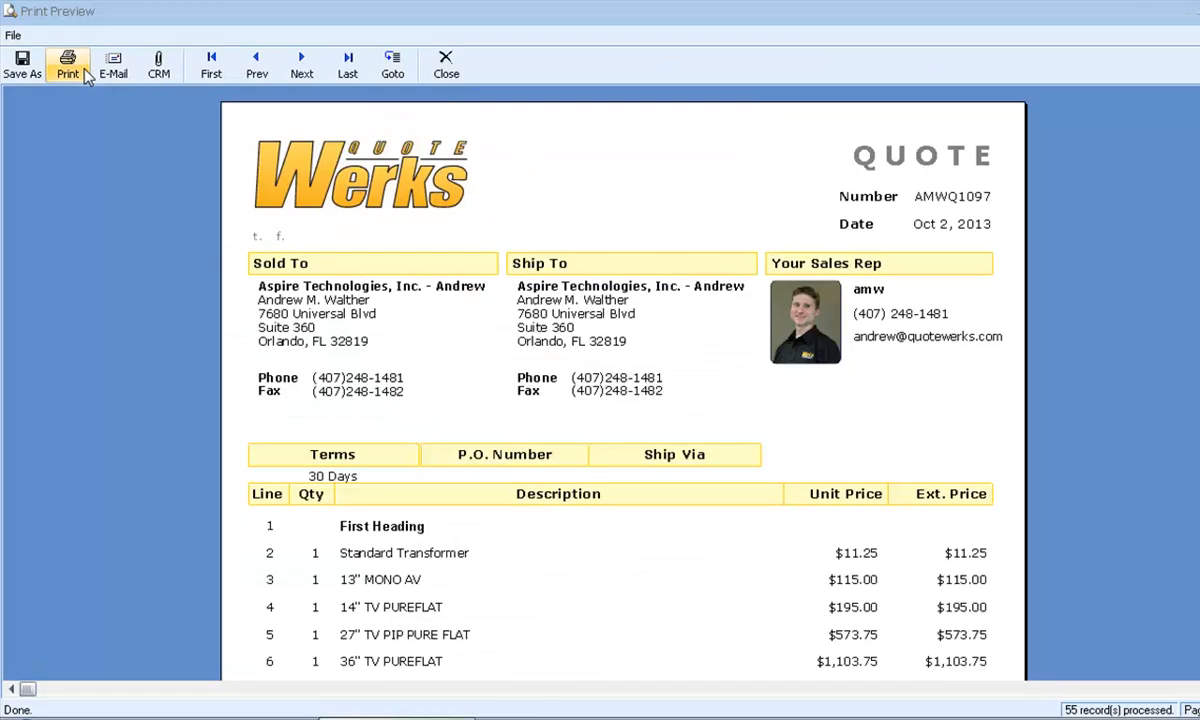
{"action": "left_click", "coordinate": [446, 70]}
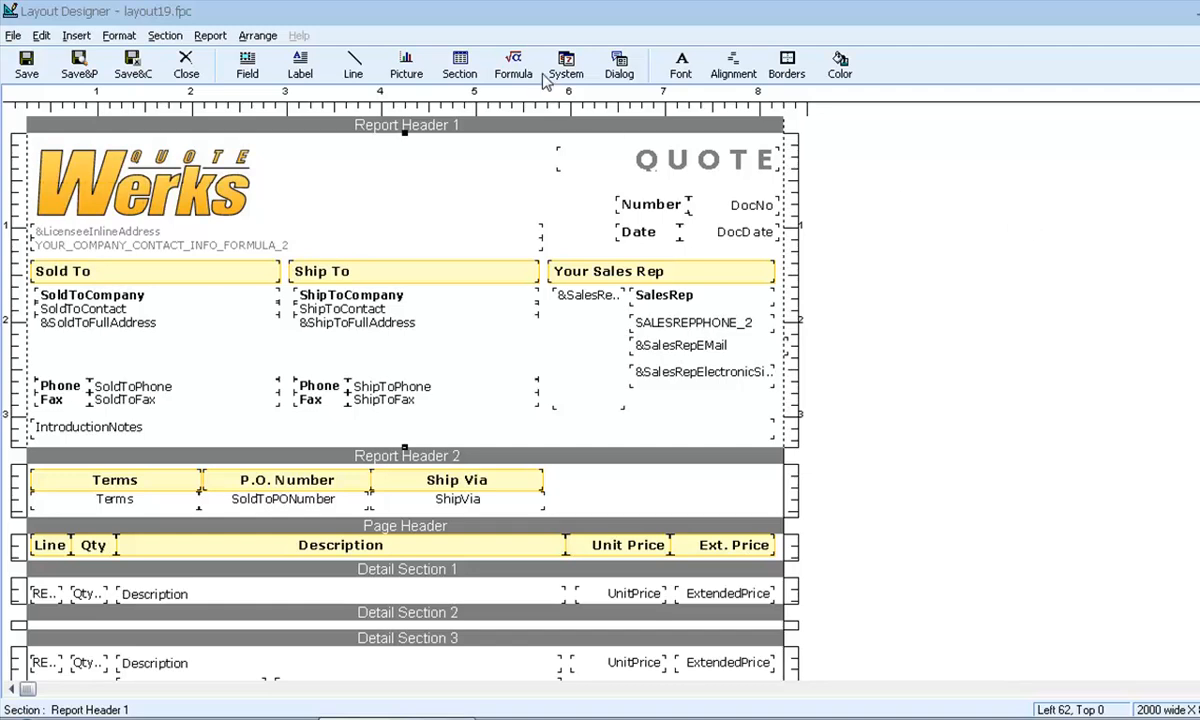
Step: Set the user prompt of the DEMODIALOG dialog field to "Please provide some custom text..."
{"action": "left_click", "coordinate": [210, 35]}
{"action": "mouse_move", "coordinate": [268, 104]}
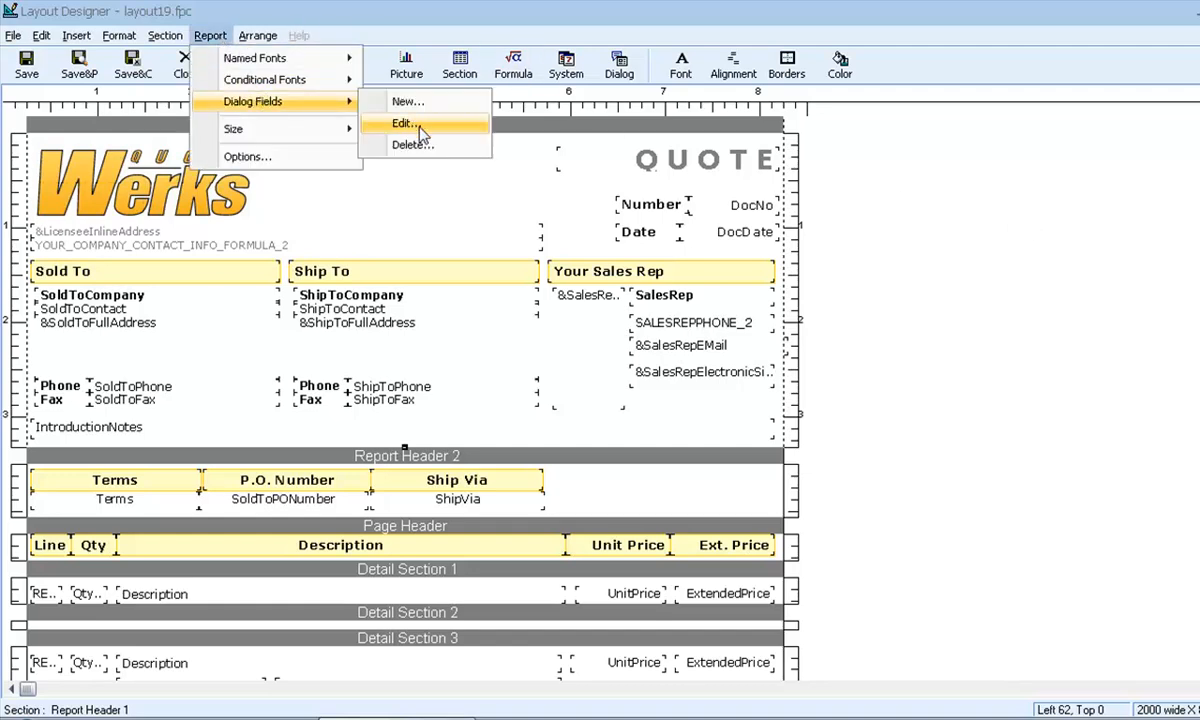
{"action": "left_click", "coordinate": [455, 124]}
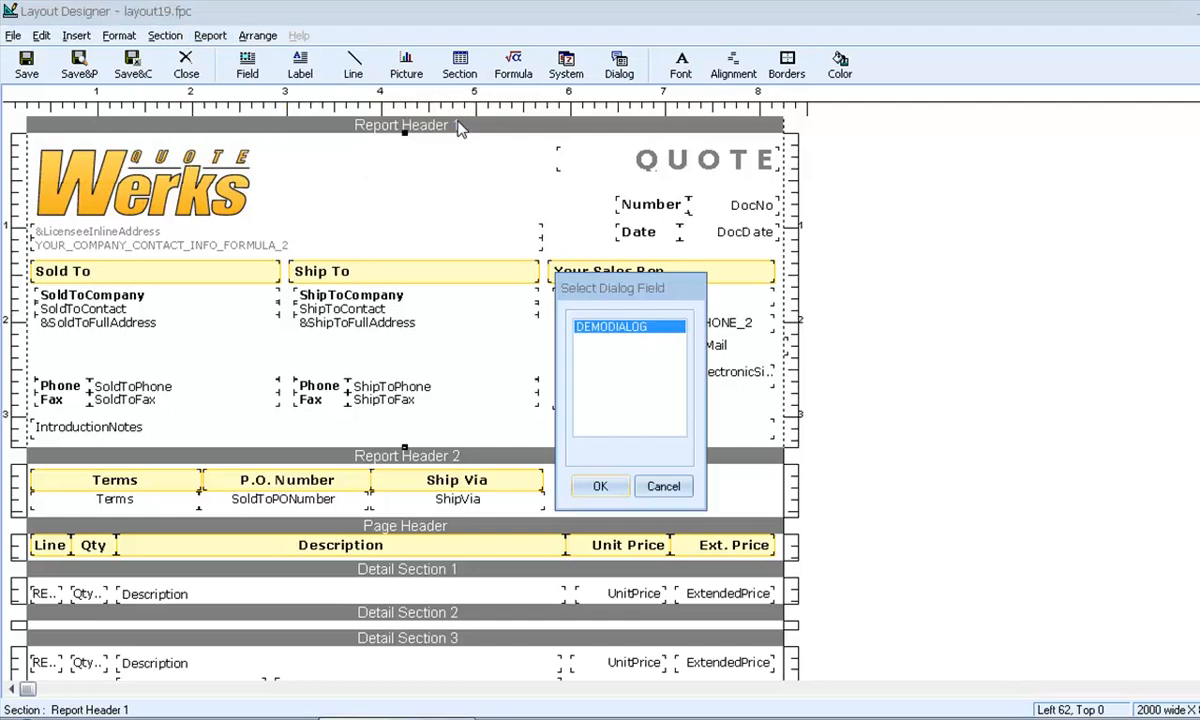
{"action": "left_click", "coordinate": [588, 483]}
{"action": "double_click", "coordinate": [682, 348]}
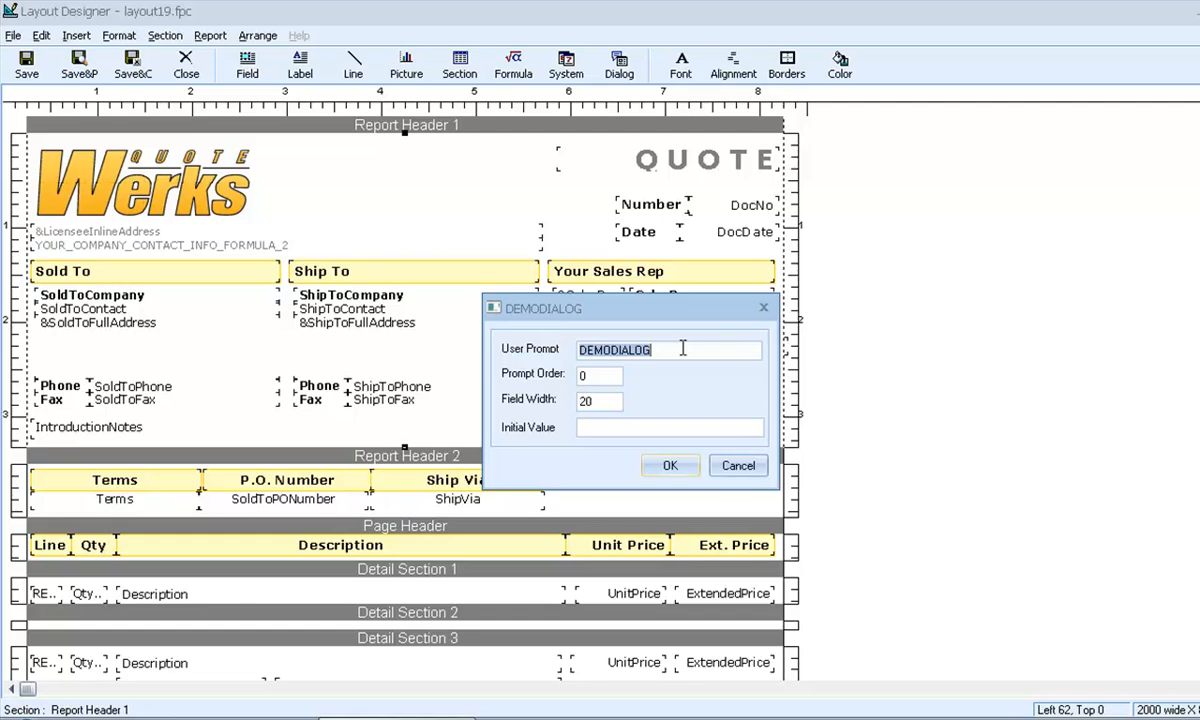
{"action": "type", "text": "Please pr"}
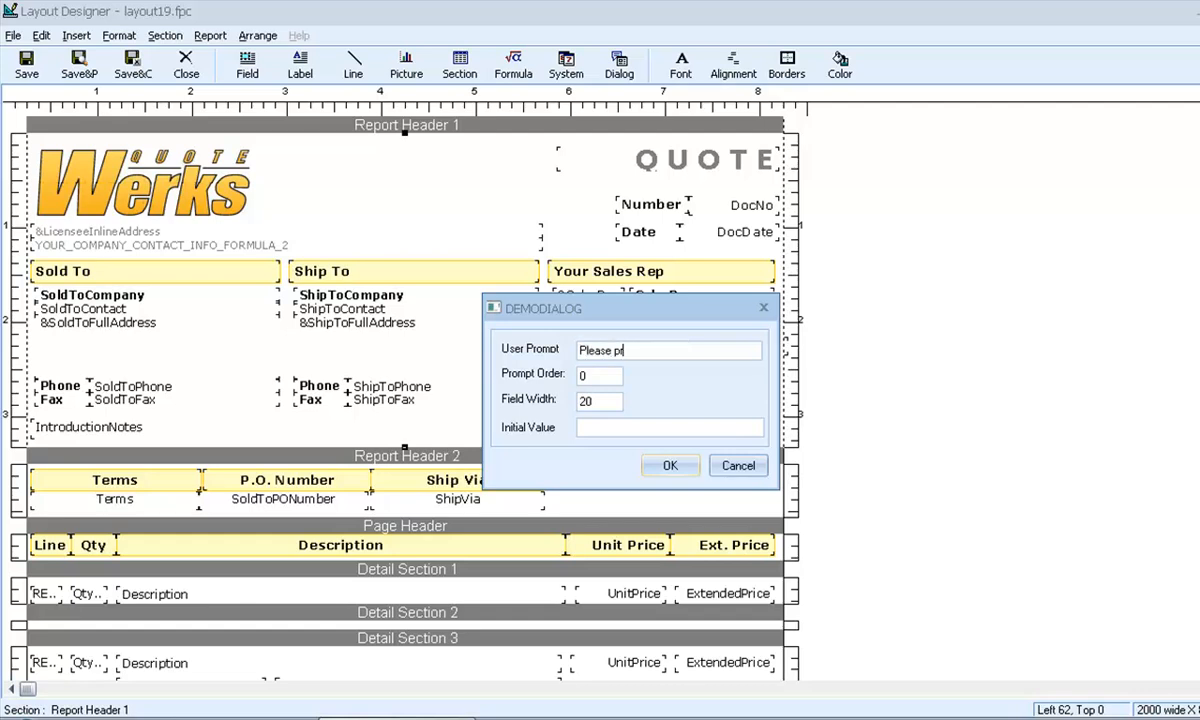
{"action": "type", "text": "ovide some custom text..."}
{"action": "key", "text": "Return"}
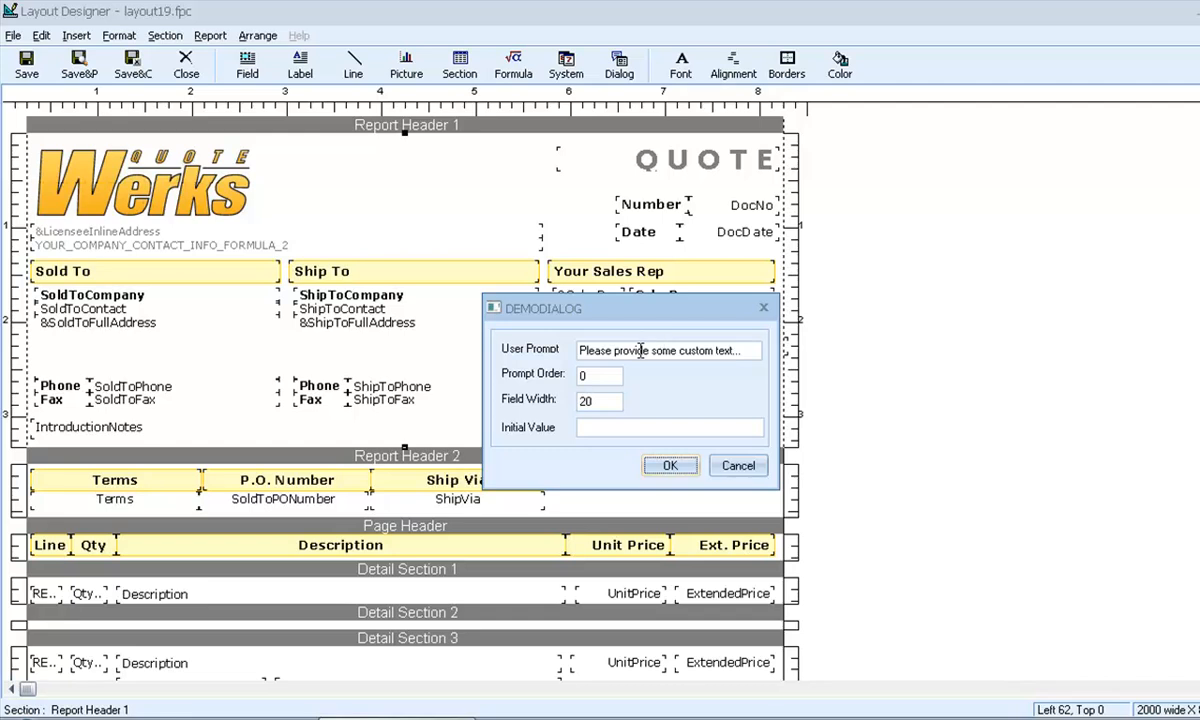
Step: Set the DEMODIALOG field width to 35 and its initial value to "(Text Here)"
{"action": "left_click", "coordinate": [606, 376]}
{"action": "left_click", "coordinate": [603, 404]}
{"action": "double_click", "coordinate": [603, 404]}
{"action": "type", "text": "35"}
{"action": "left_click", "coordinate": [586, 427]}
{"action": "type", "text": "(Text Here)"}
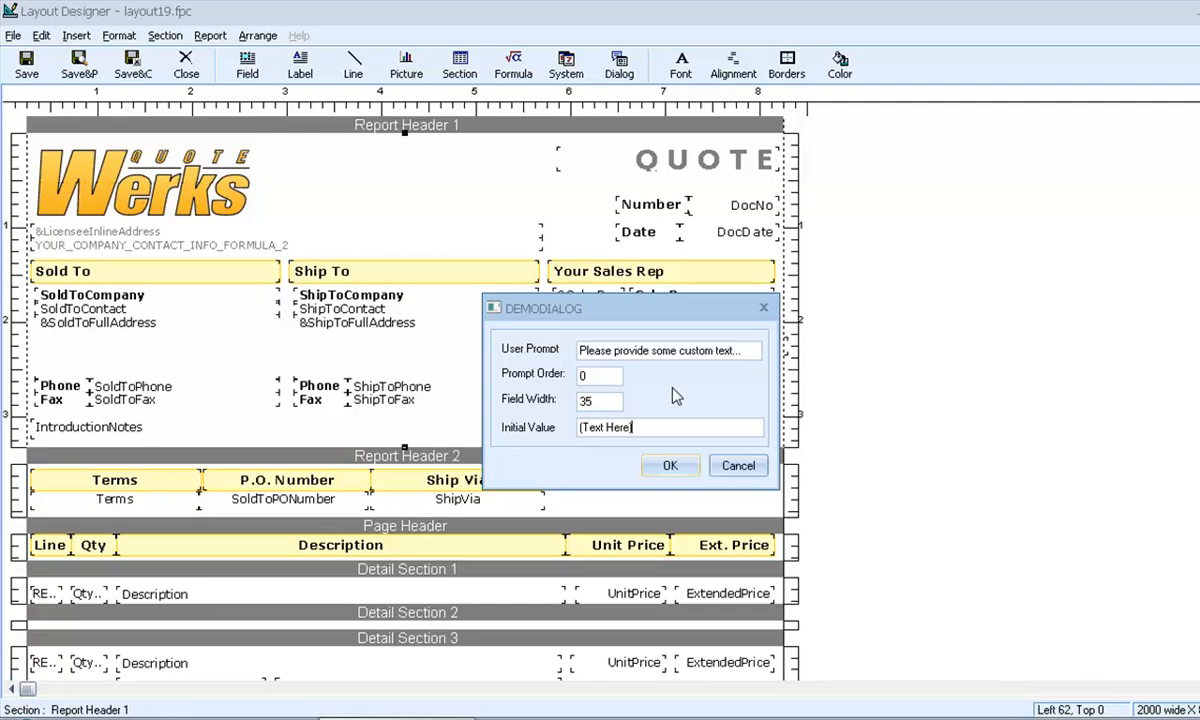
{"action": "left_click", "coordinate": [670, 467]}
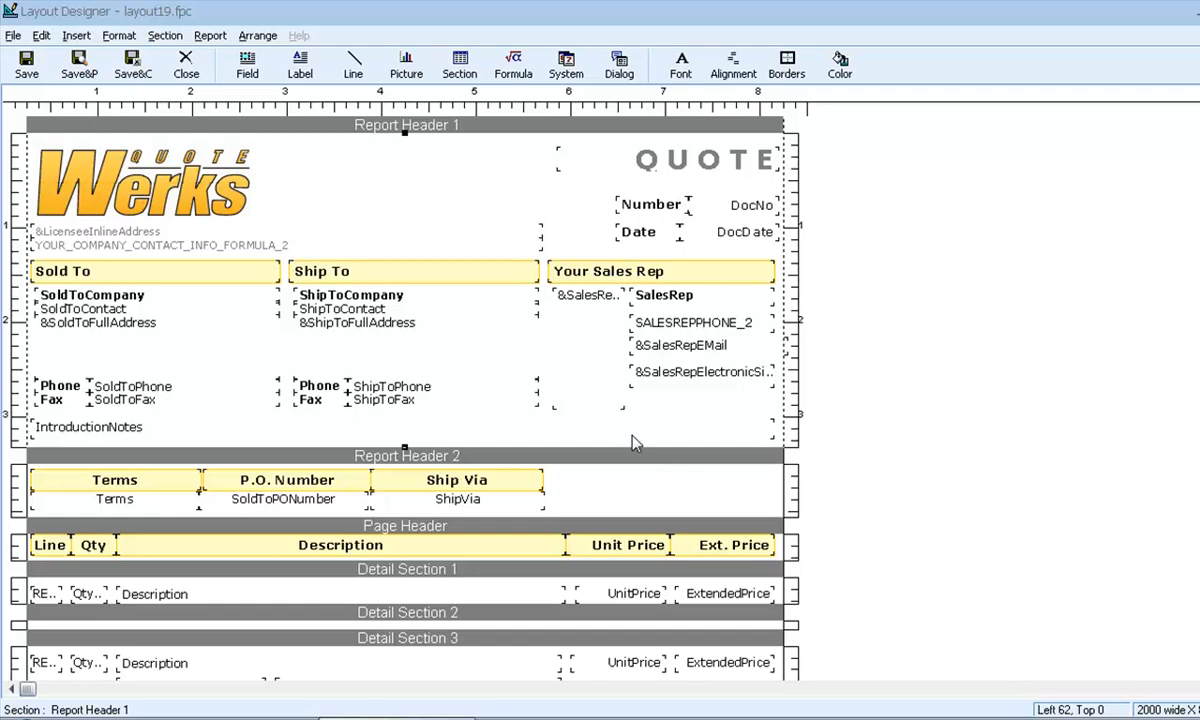
Step: Insert the DEMODIALOG dialog field beneath the sales rep details in Report Header 1 and adjust its alignment
{"action": "right_click", "coordinate": [694, 407]}
{"action": "mouse_move", "coordinate": [743, 440]}
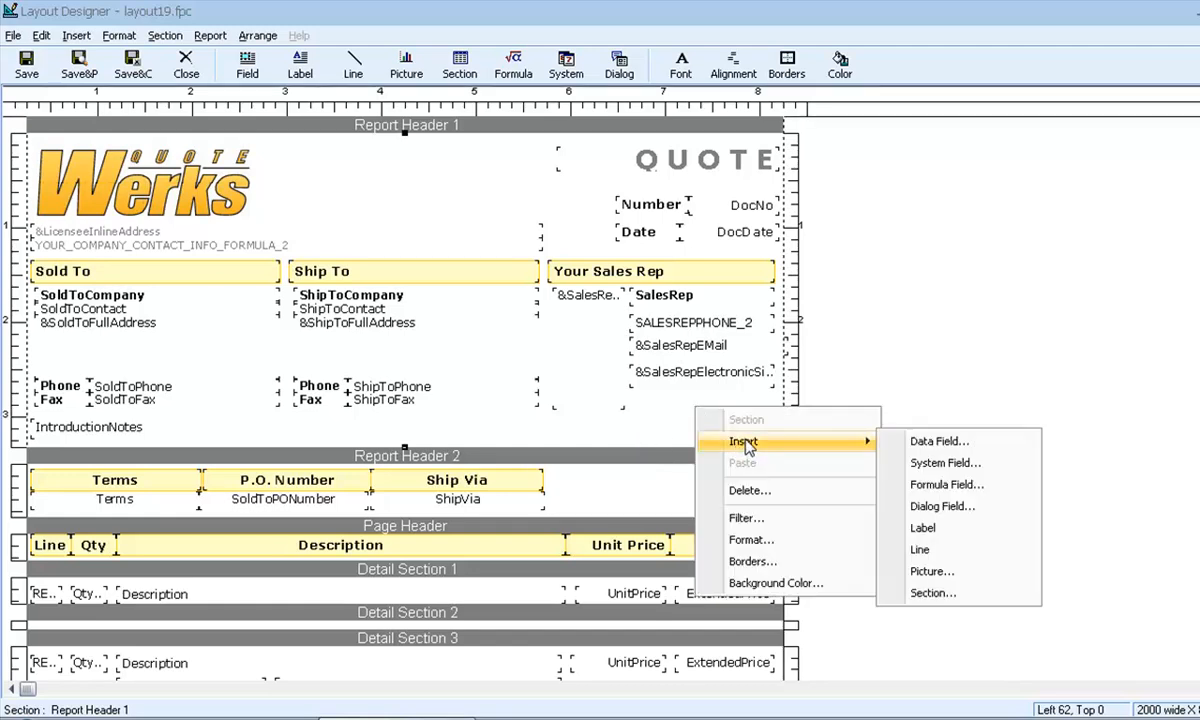
{"action": "left_click", "coordinate": [928, 507]}
{"action": "left_click", "coordinate": [569, 459]}
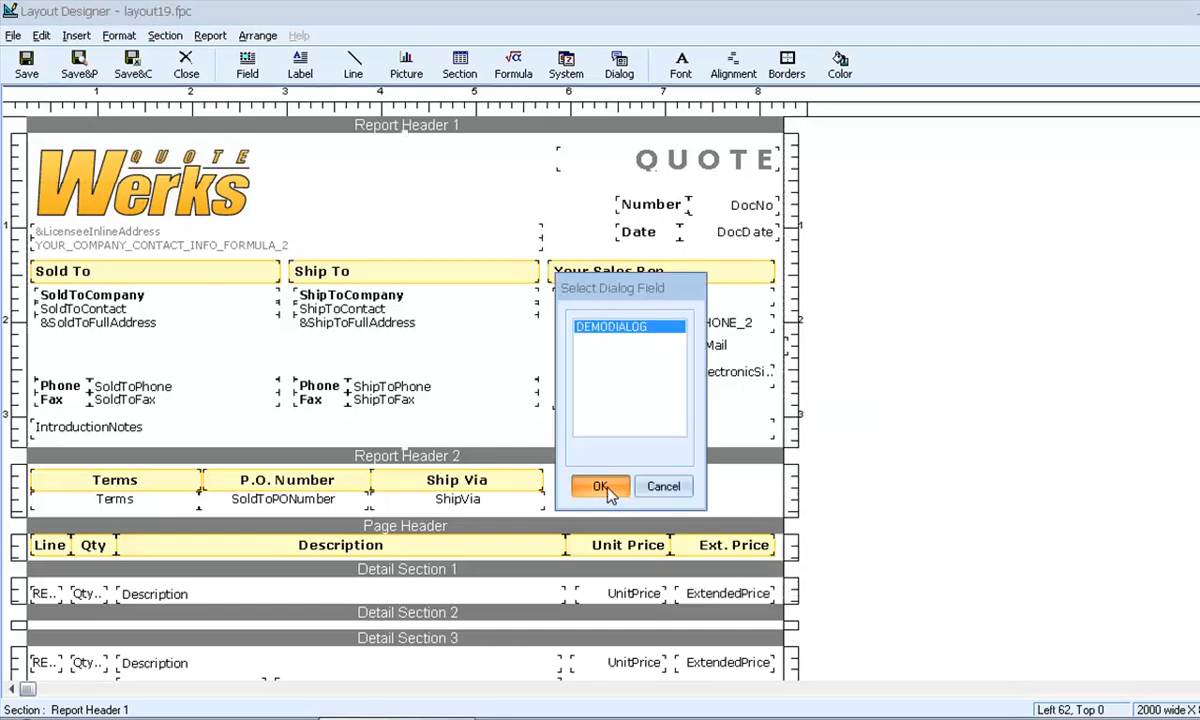
{"action": "left_click", "coordinate": [664, 433]}
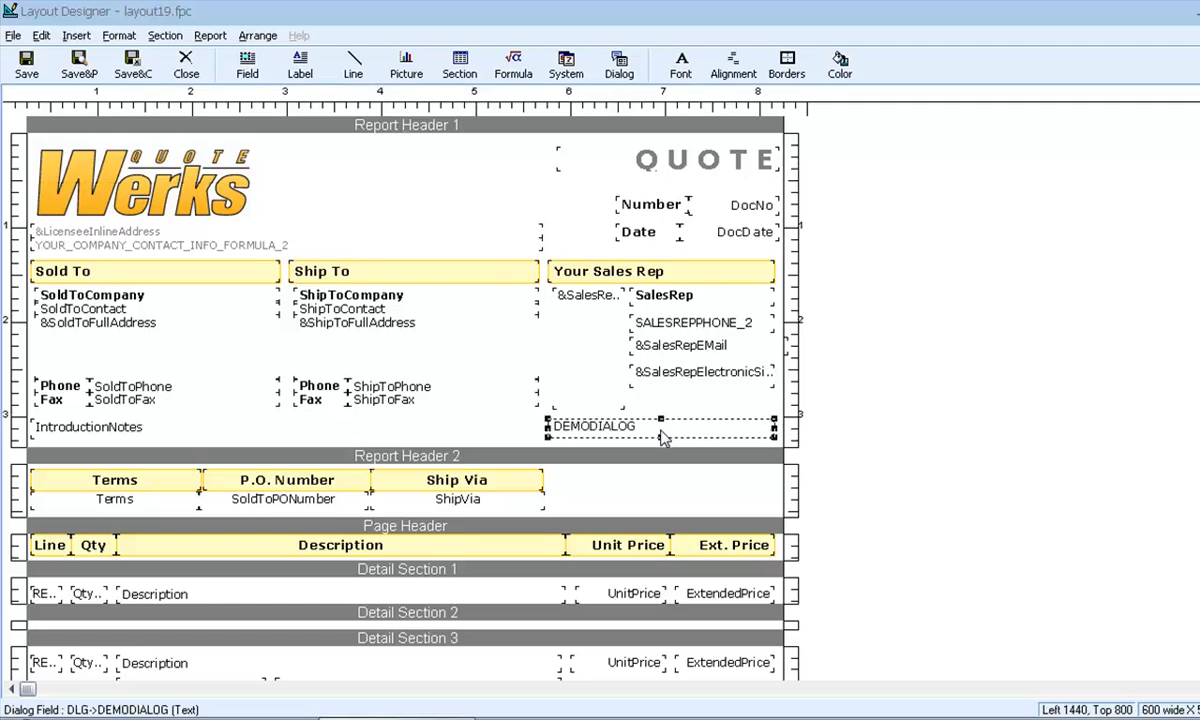
{"action": "left_click", "coordinate": [733, 68]}
{"action": "left_click", "coordinate": [578, 406]}
{"action": "left_click", "coordinate": [637, 464]}
Step: Save and preview the layout, answering the custom text prompt with "Your special quote."
{"action": "left_click", "coordinate": [79, 66]}
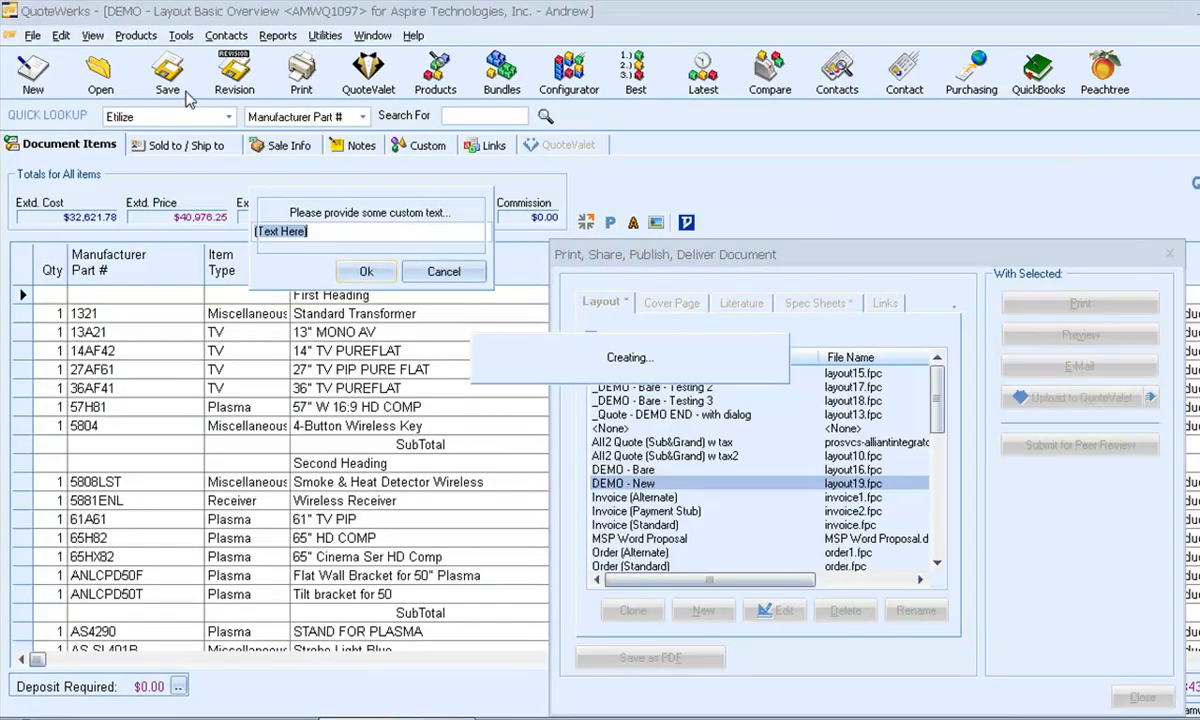
{"action": "type", "text": "Your spec"}
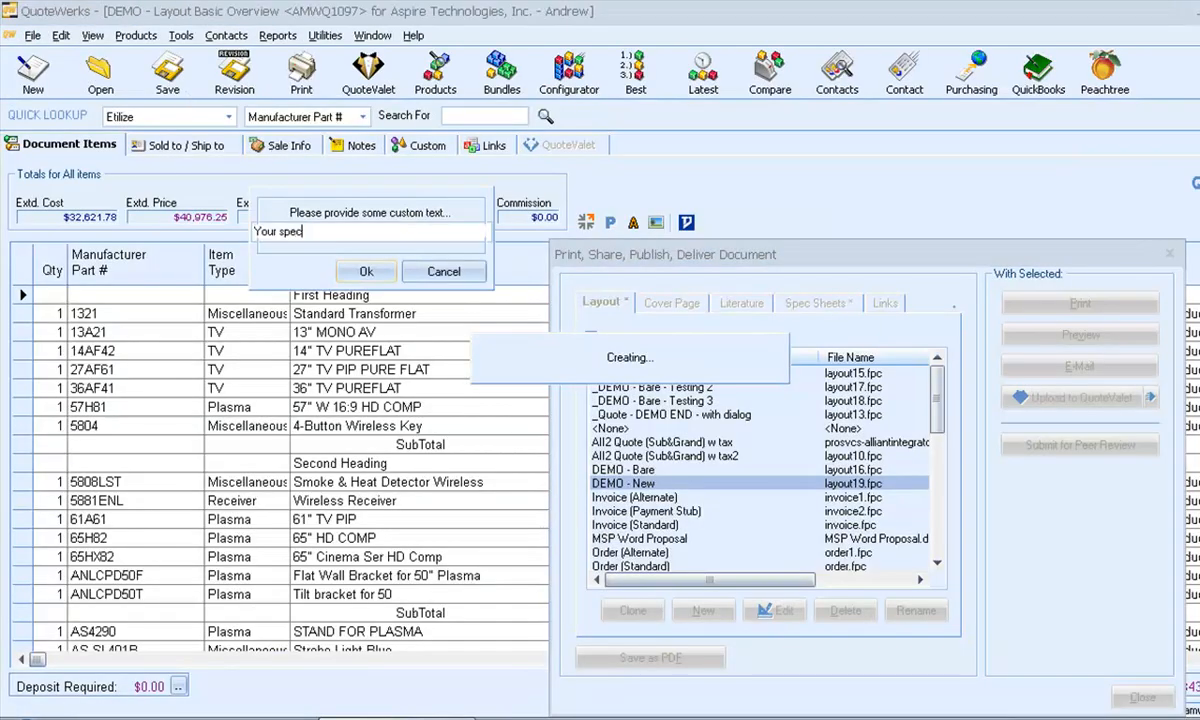
{"action": "type", "text": "ial quote."}
{"action": "key", "text": "Return"}
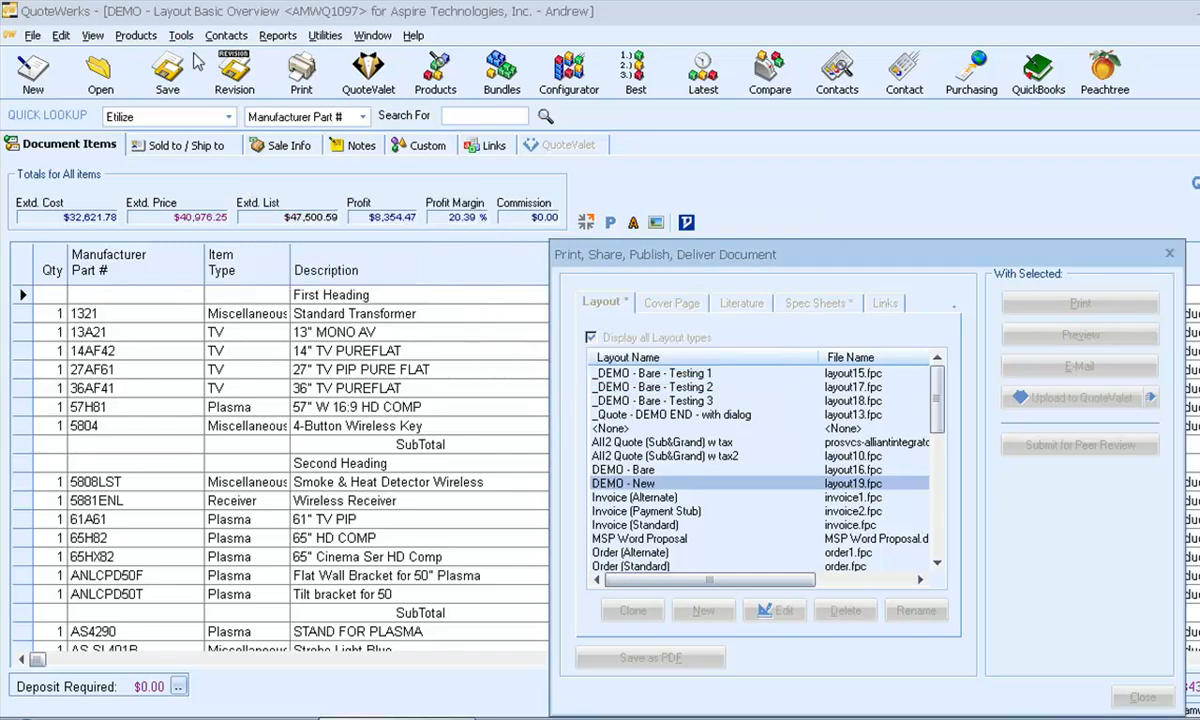